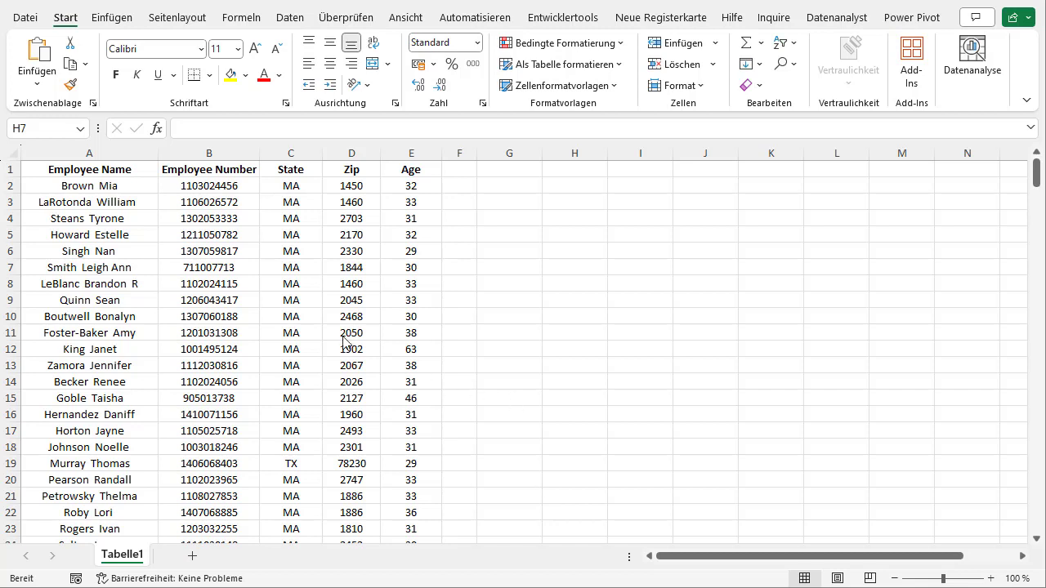
Inspect the table by selecting the Employee Name, Employee Number, State, Zip and Age columns.
click(103, 186)
click(99, 152)
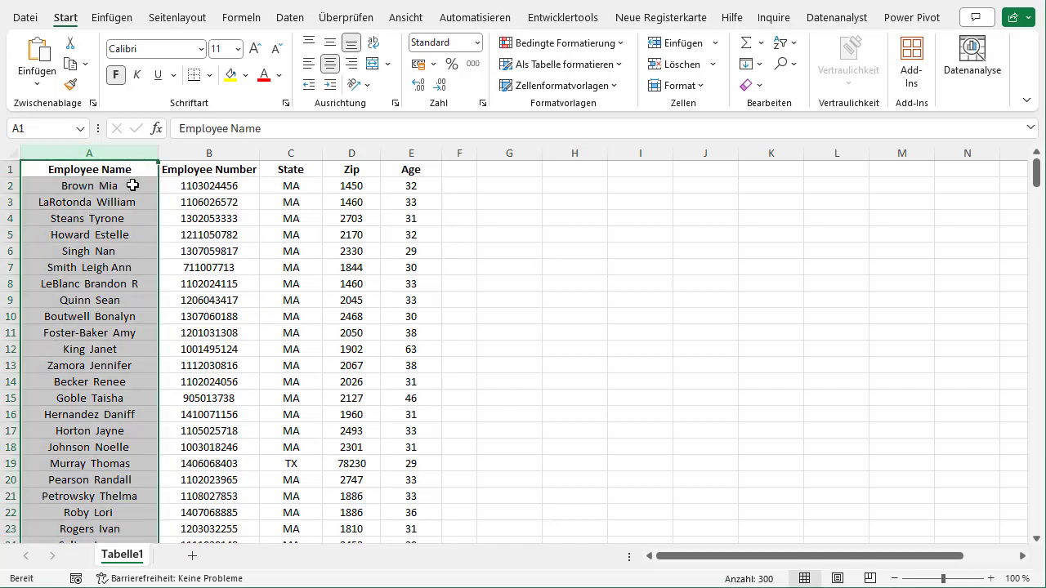
click(206, 252)
key(ctrl+Up)
key(ctrl+shift+Down)
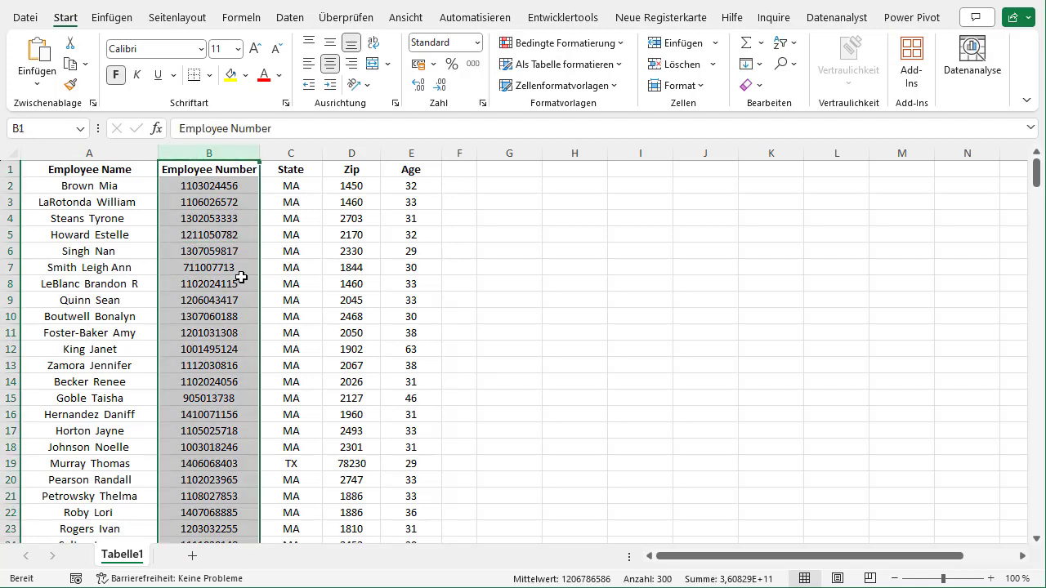
click(291, 251)
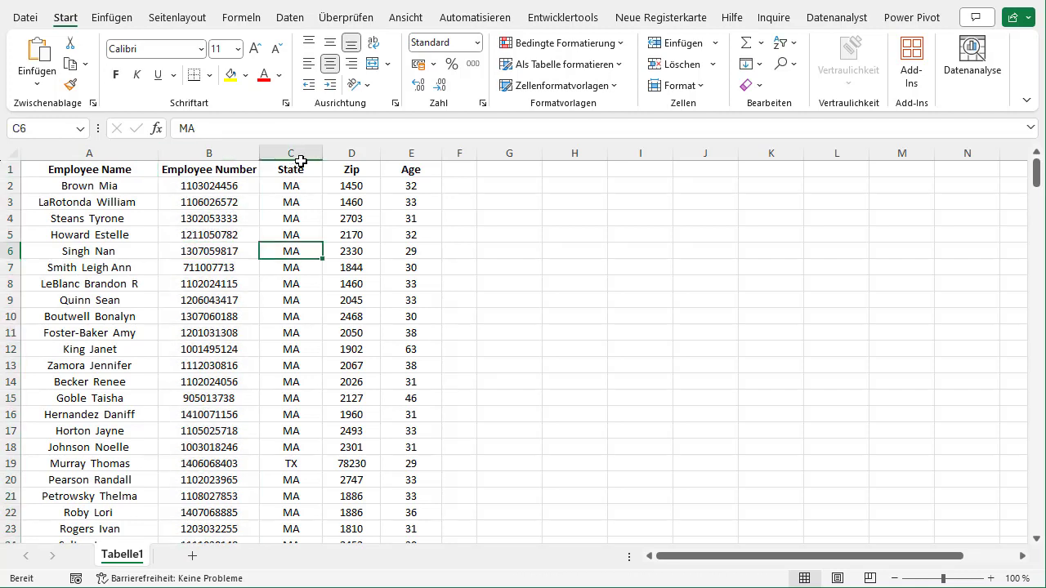
drag(302, 153, 388, 229)
click(387, 232)
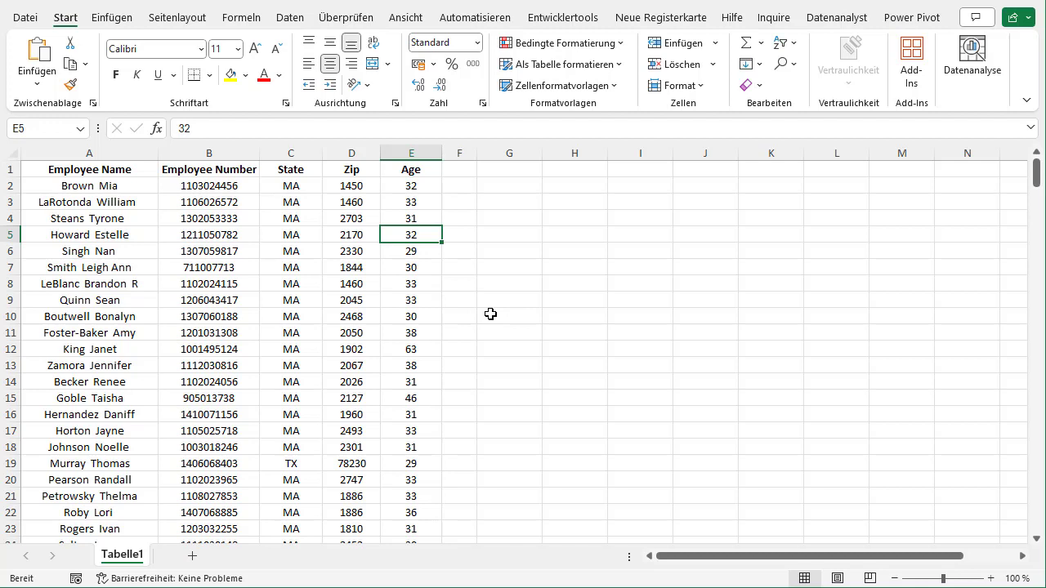
click(494, 267)
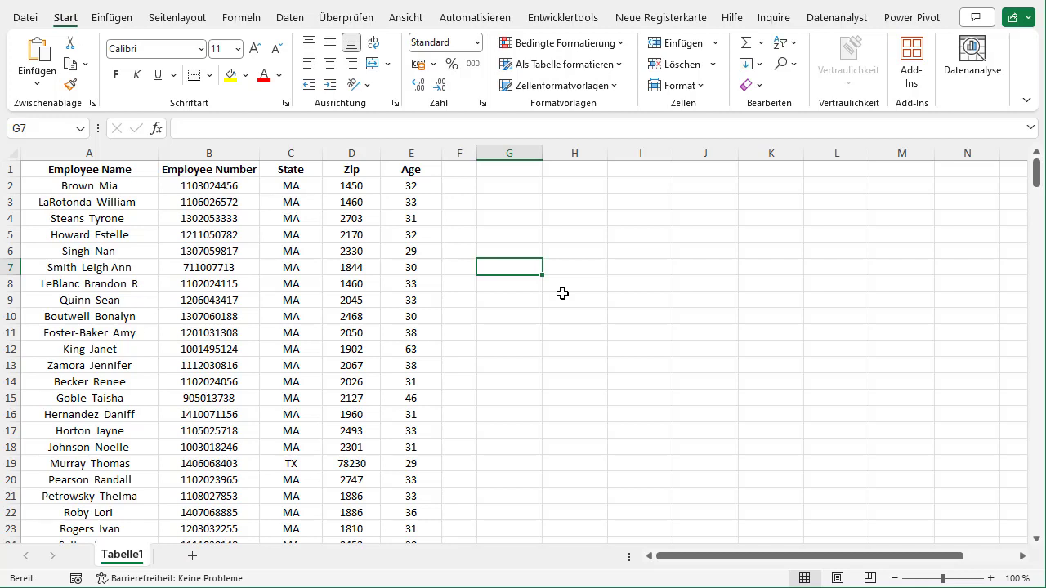
Enter =ZÄHLENWENN(A:A;"<employee name>") in G3 to count one quoted employee name in column A.
key(Up)
key(Up)
key(Up)
key(Up)
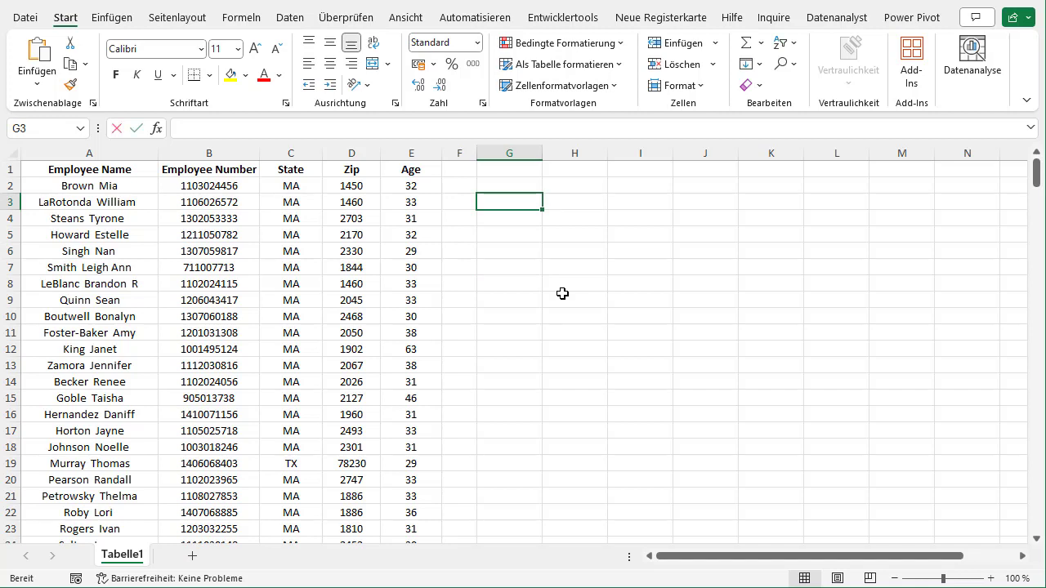
text(=ZÄ)
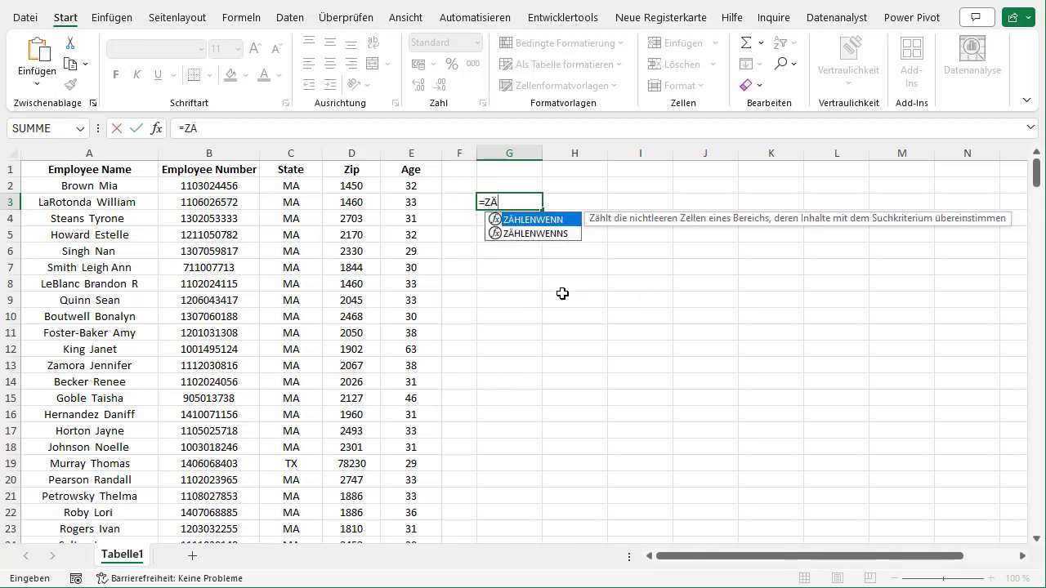
text(HLENWEE)
key(BackSpace)
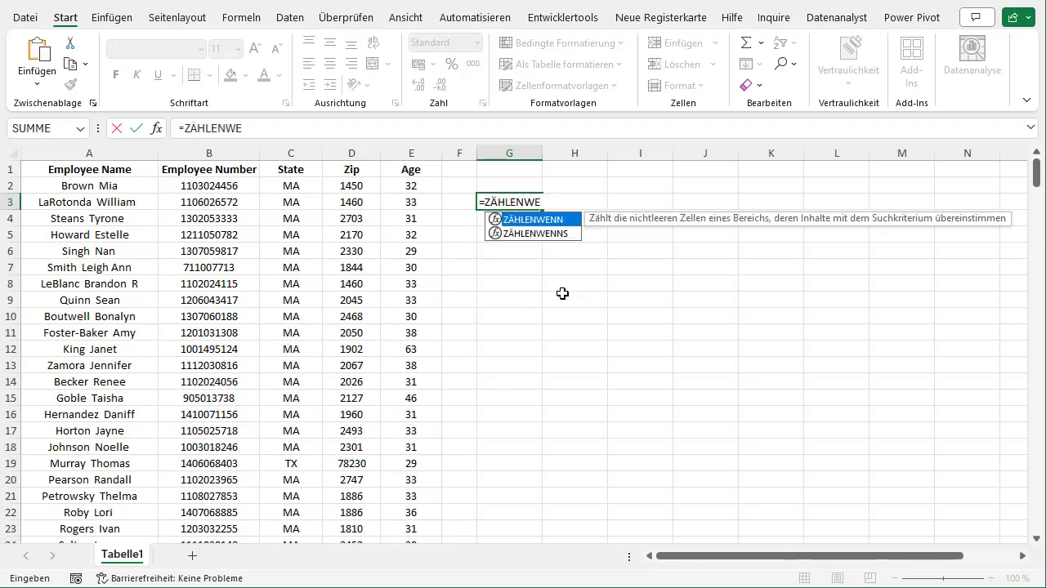
text(NN)
text(()
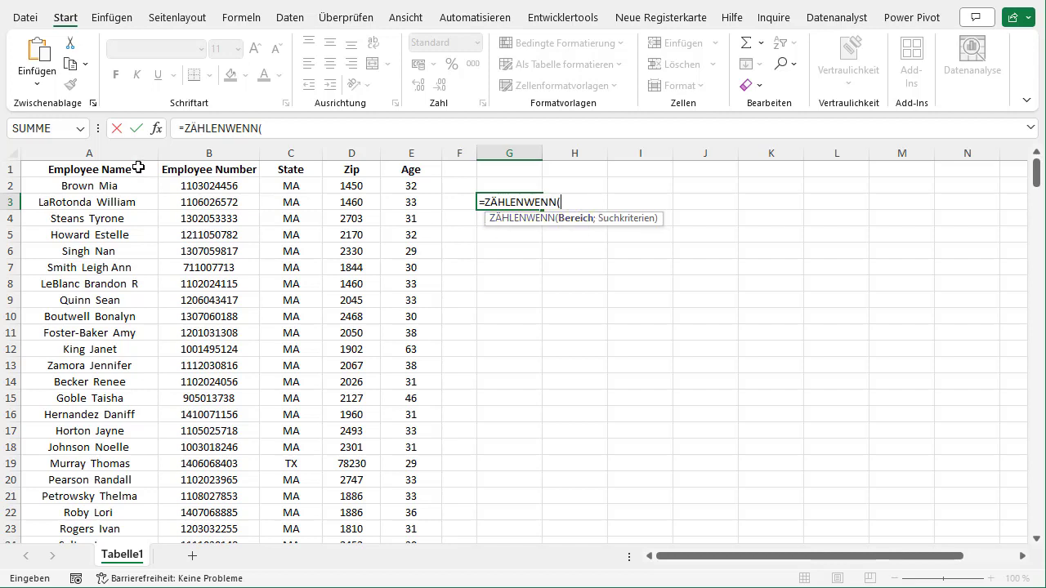
click(117, 153)
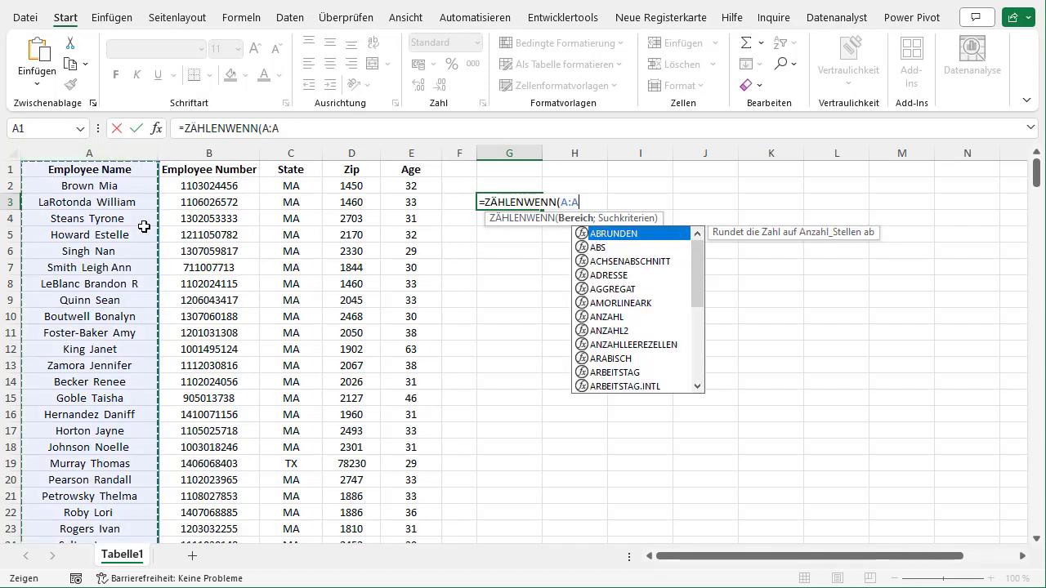
text(;)
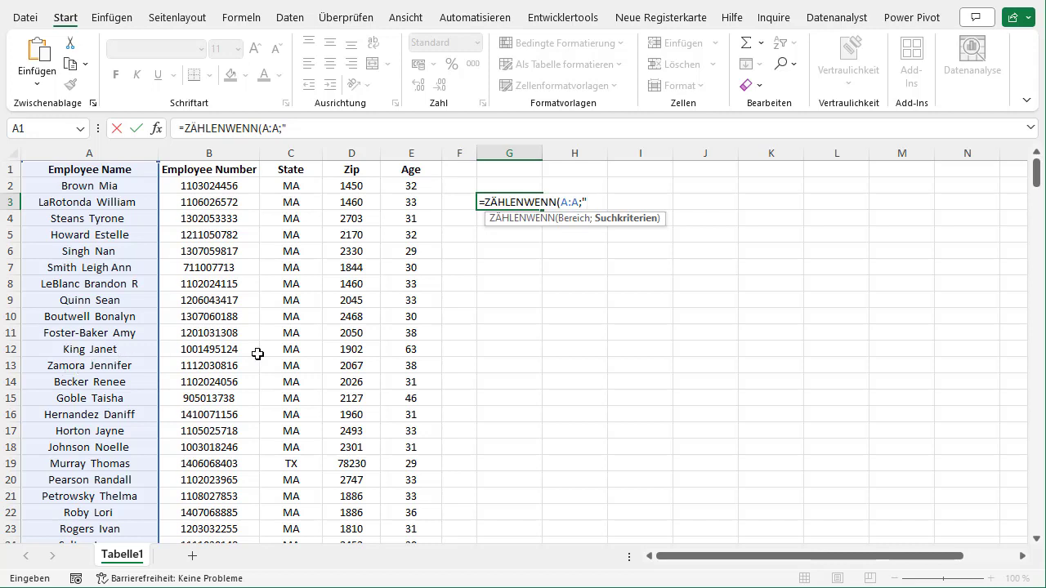
text(K)
text(ing Janet)
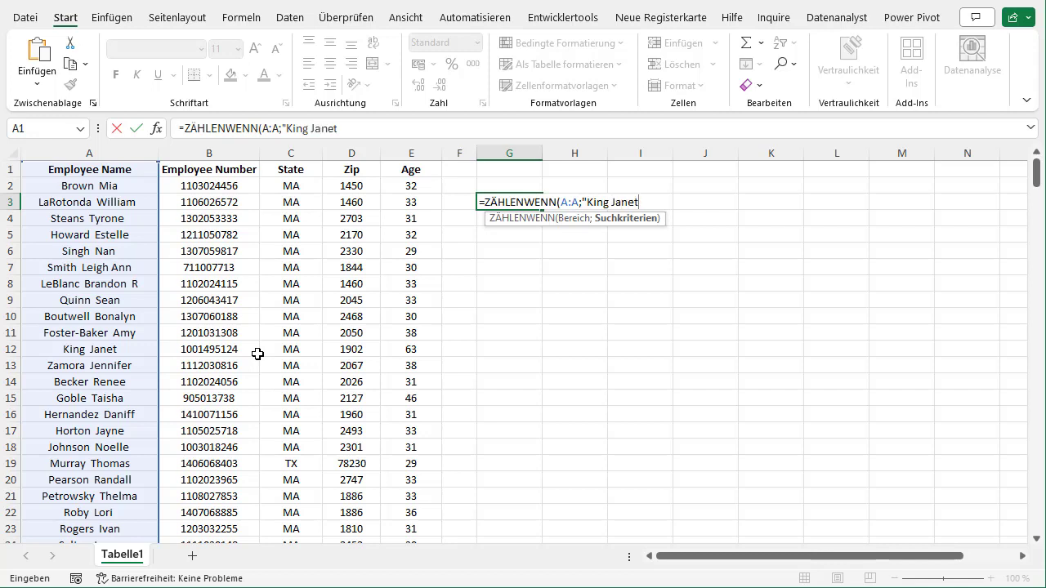
text("))
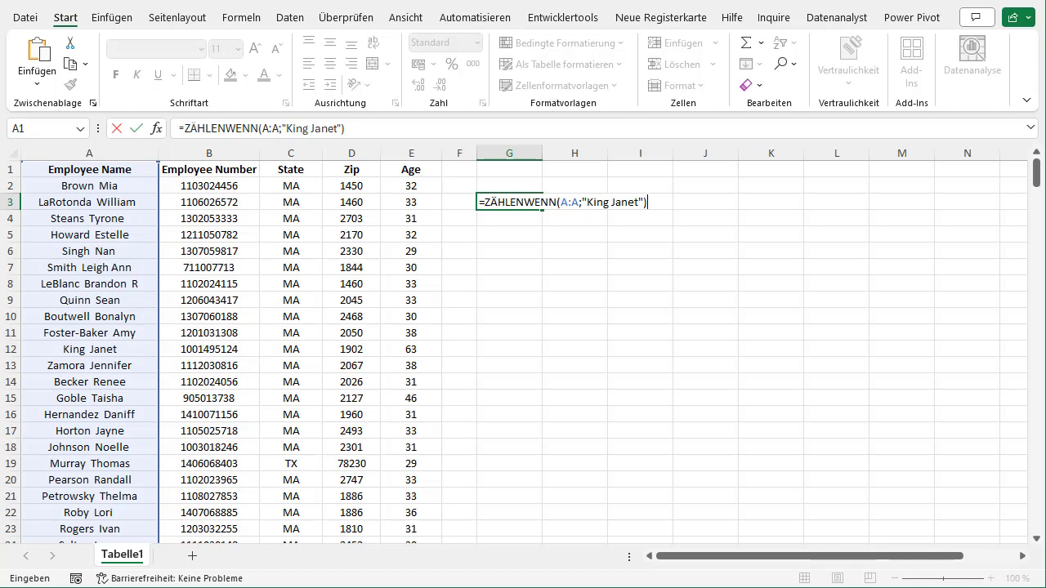
key(Return)
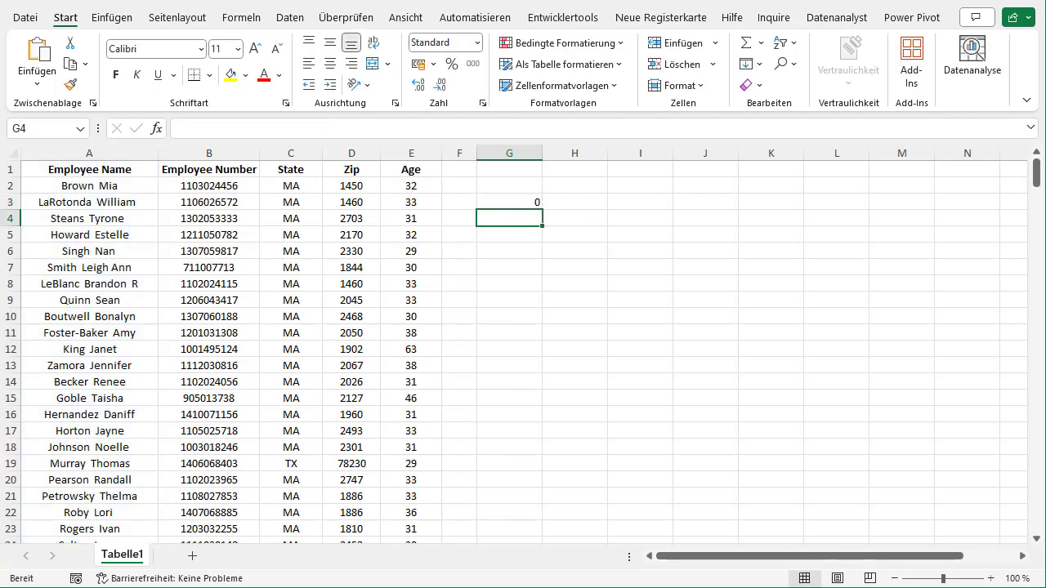
Compare G3's formula with the employee name in A12 to check its spacing.
click(509, 202)
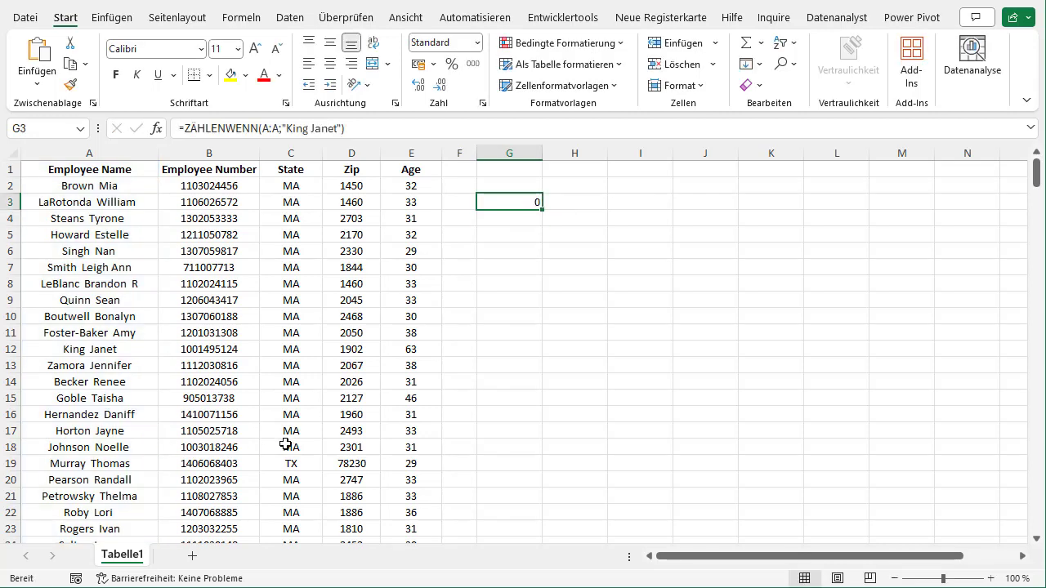
click(107, 349)
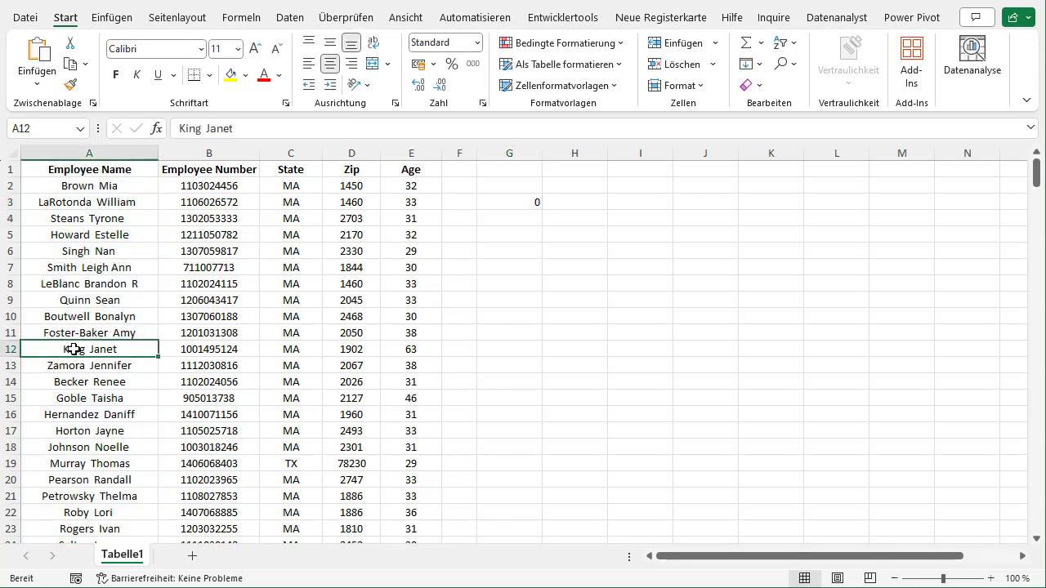
double_click(72, 350)
click(531, 204)
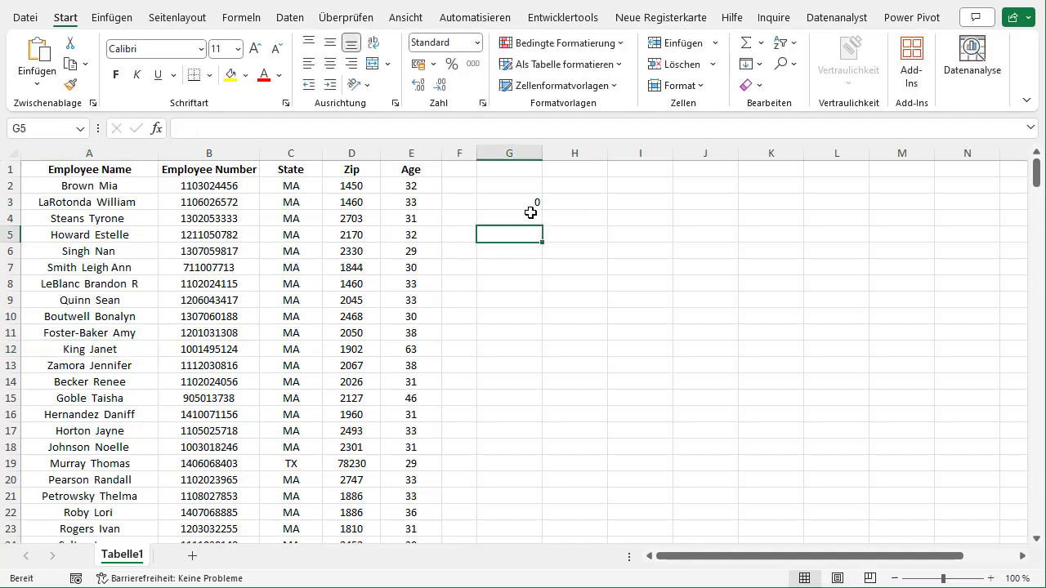
Edit the name in G3's criterion to match A12 exactly, so the count shows 1.
drag(286, 128, 342, 130)
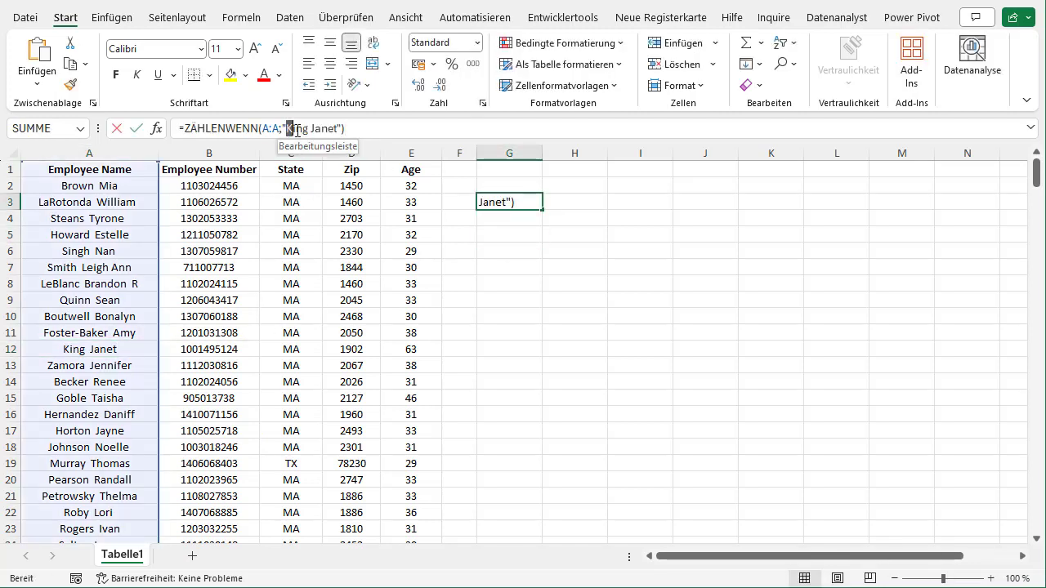
click(397, 129)
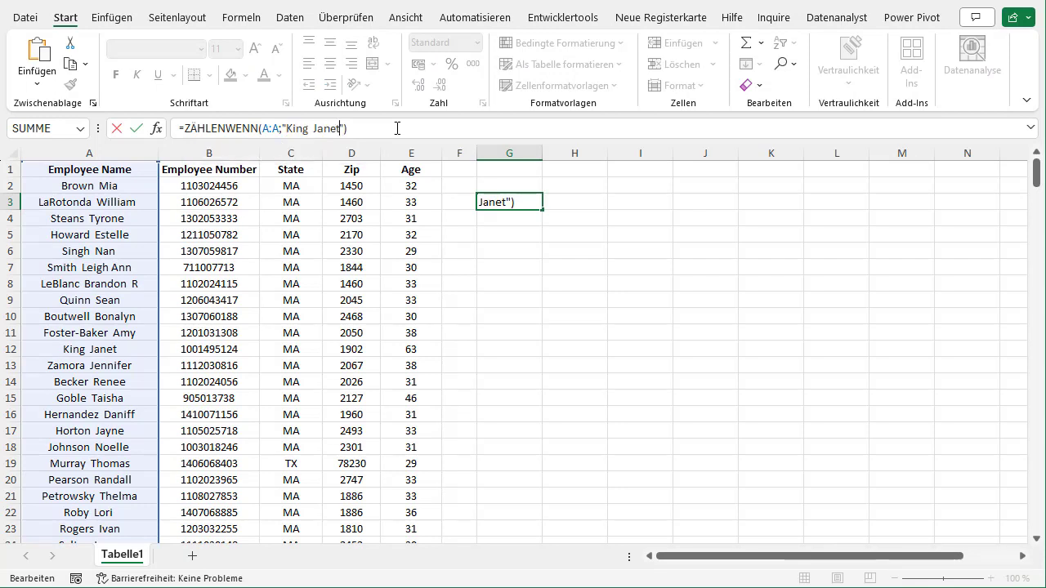
key(Return)
key(Up)
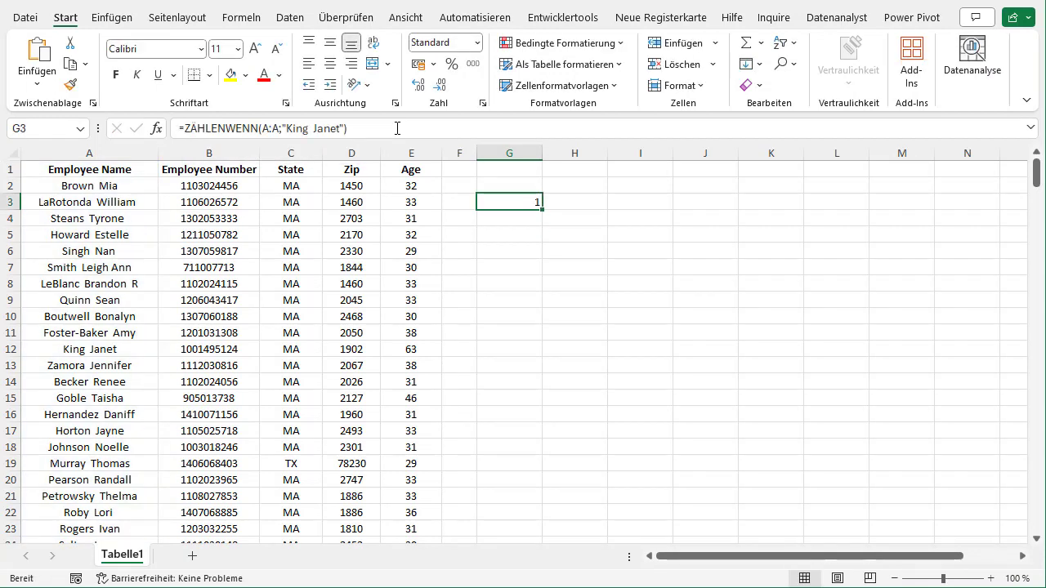
scroll(535, 236, down, 1)
scroll(534, 236, up, 1)
click(112, 348)
Copy the employee name from A12 into A17 and cancel the copy marquee.
key(ctrl+c)
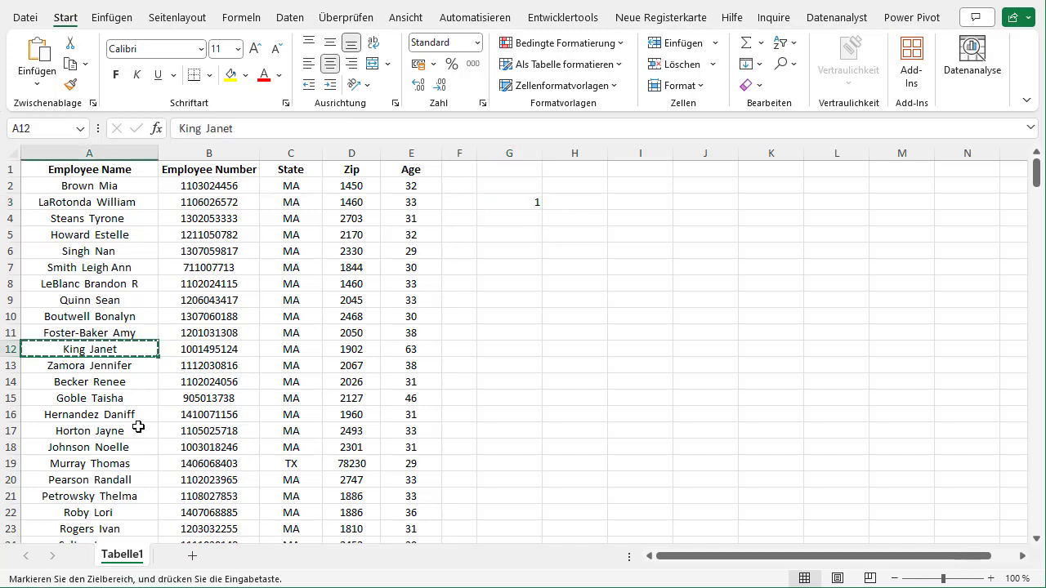
click(127, 433)
key(ctrl+v)
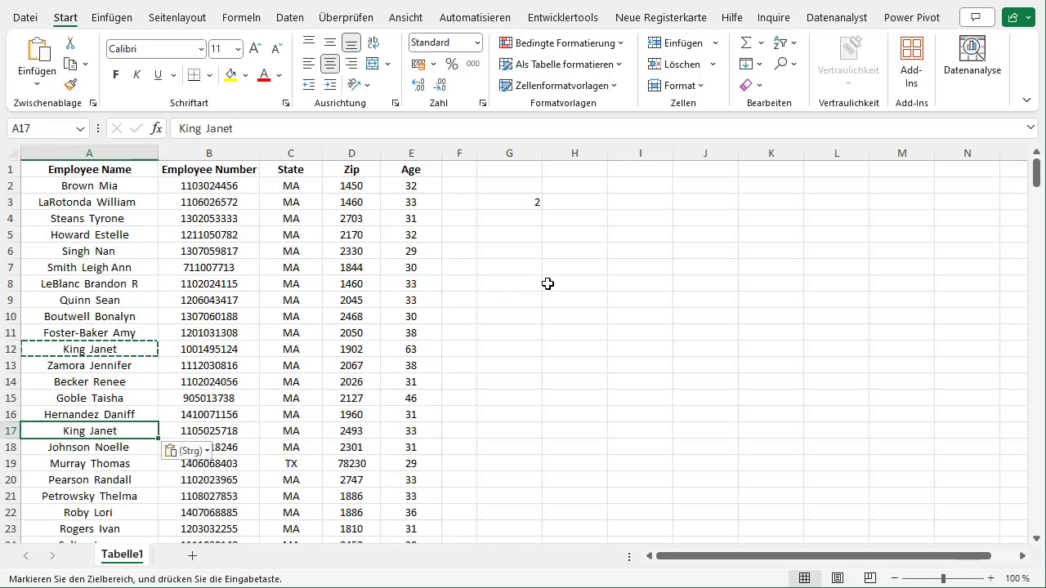
click(547, 283)
click(515, 202)
key(Escape)
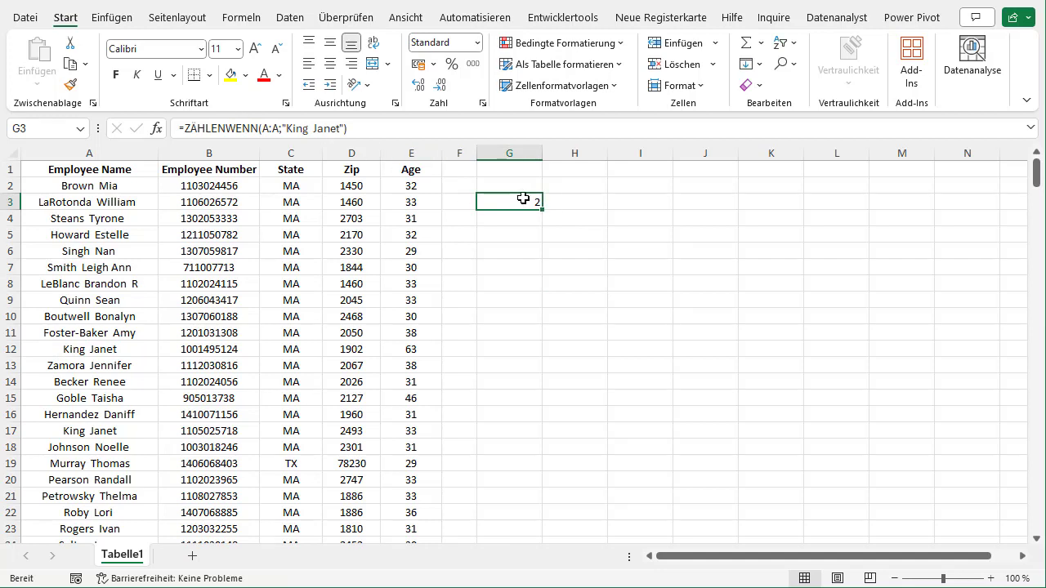
Review column A and G3's formula, which now counts 2 matches.
click(72, 154)
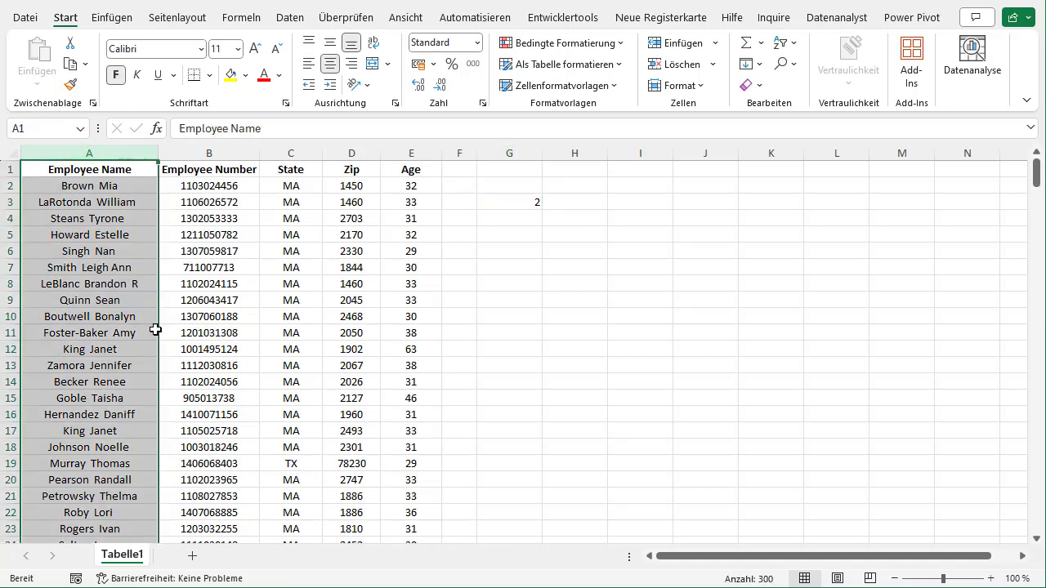
click(535, 208)
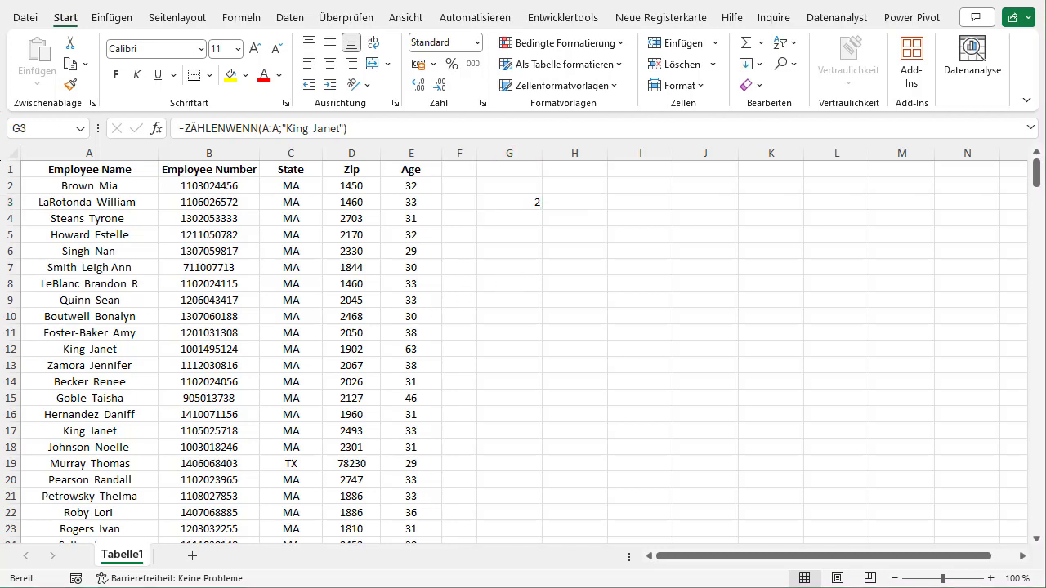
click(517, 199)
click(523, 231)
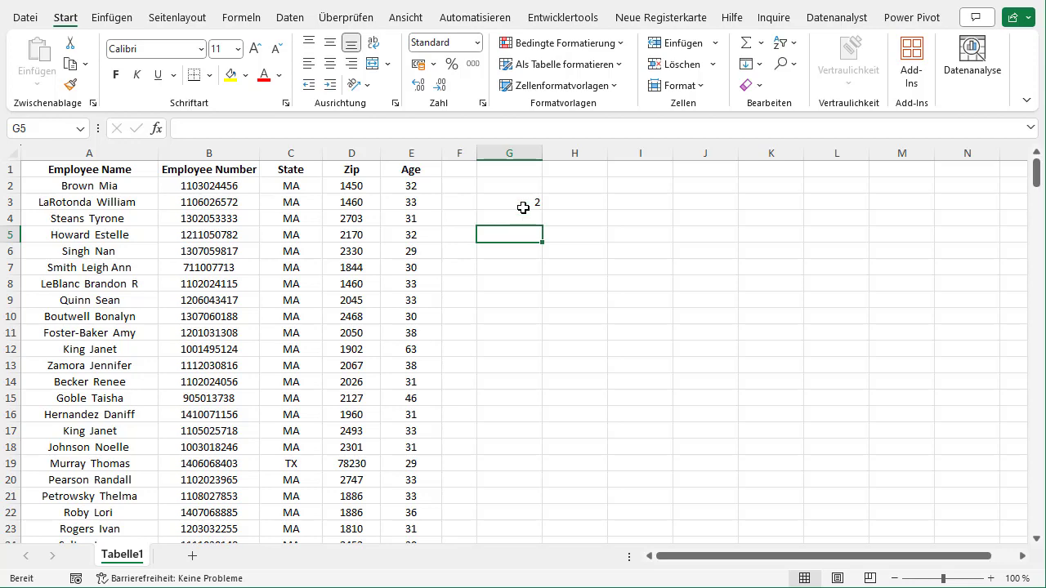
Replace the quoted name in G3 with a G2 reference, giving =ZÄHLENWENN(A:A;G2).
click(523, 204)
click(288, 129)
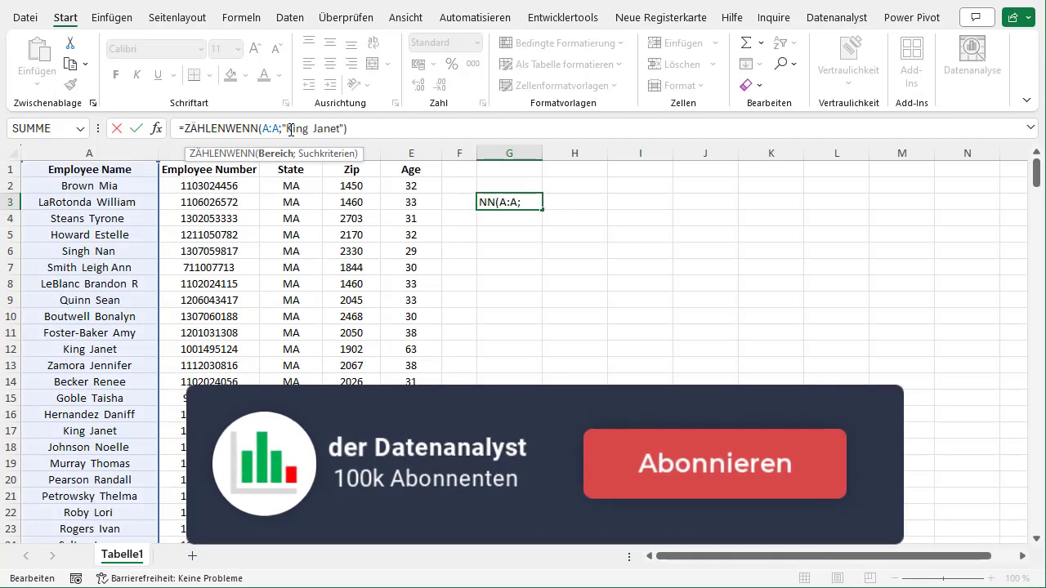
drag(286, 130, 396, 143)
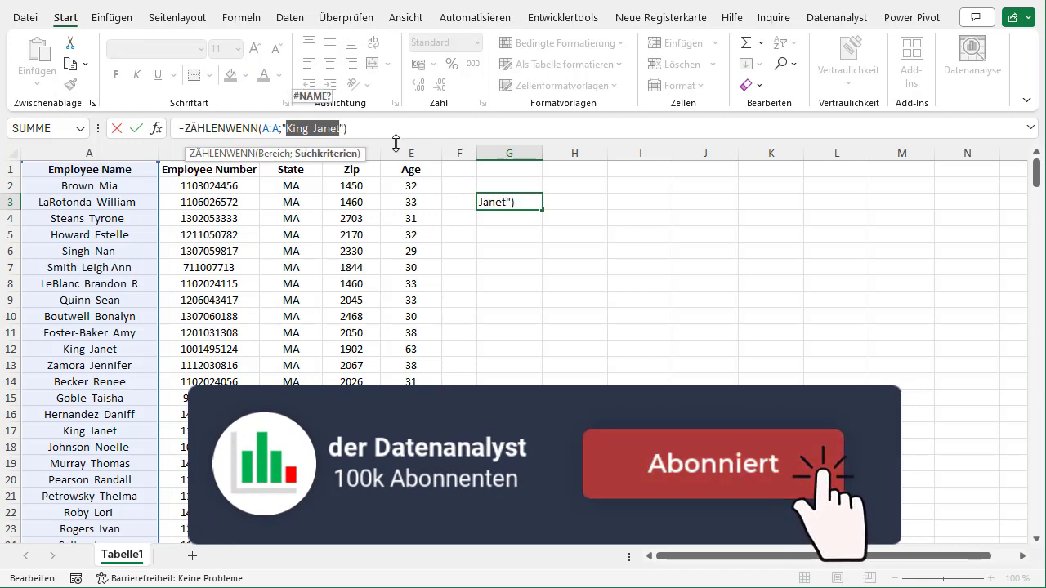
key(BackSpace)
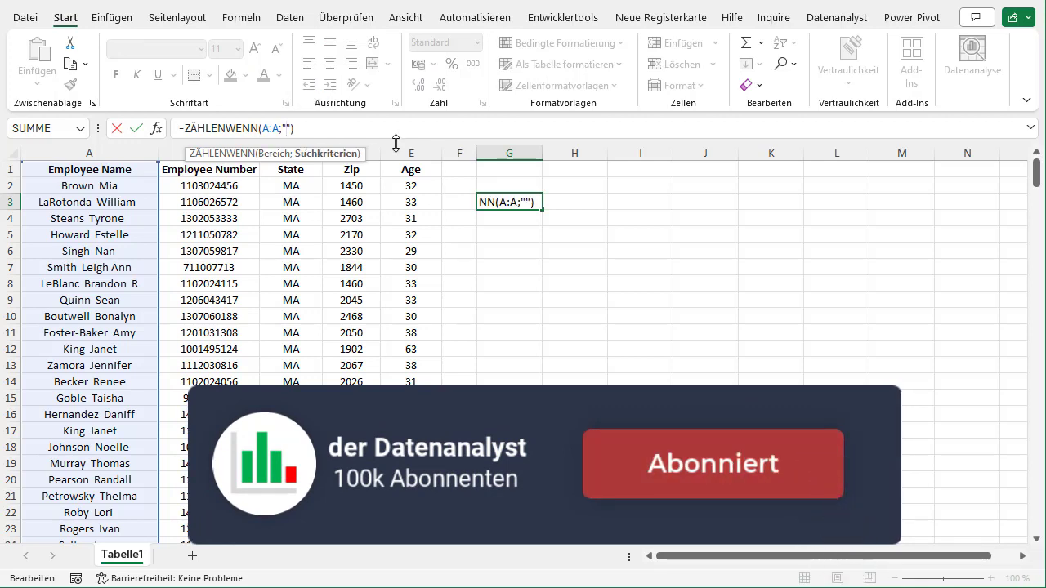
key(Delete)
key(BackSpace)
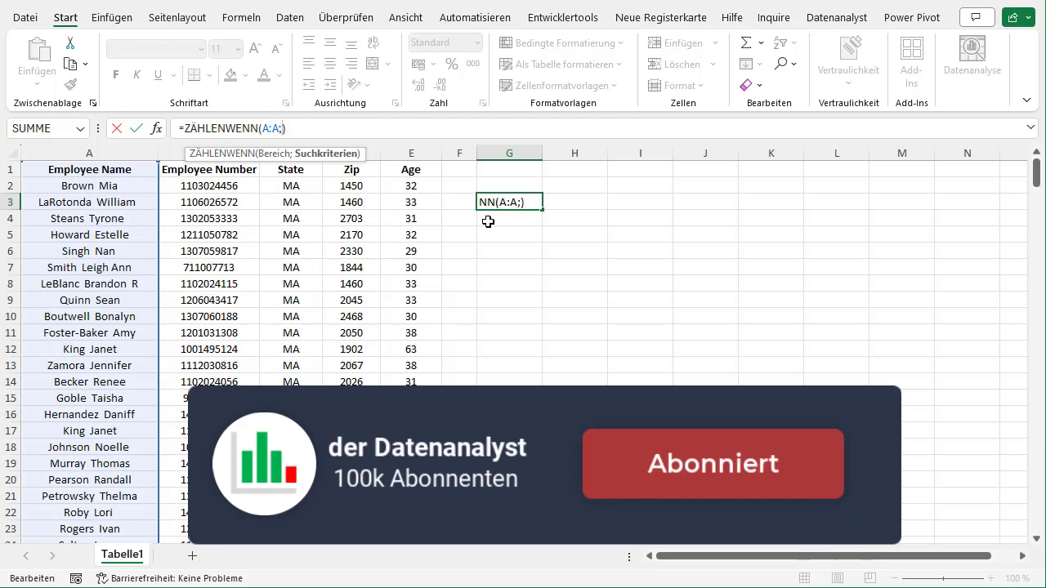
click(528, 183)
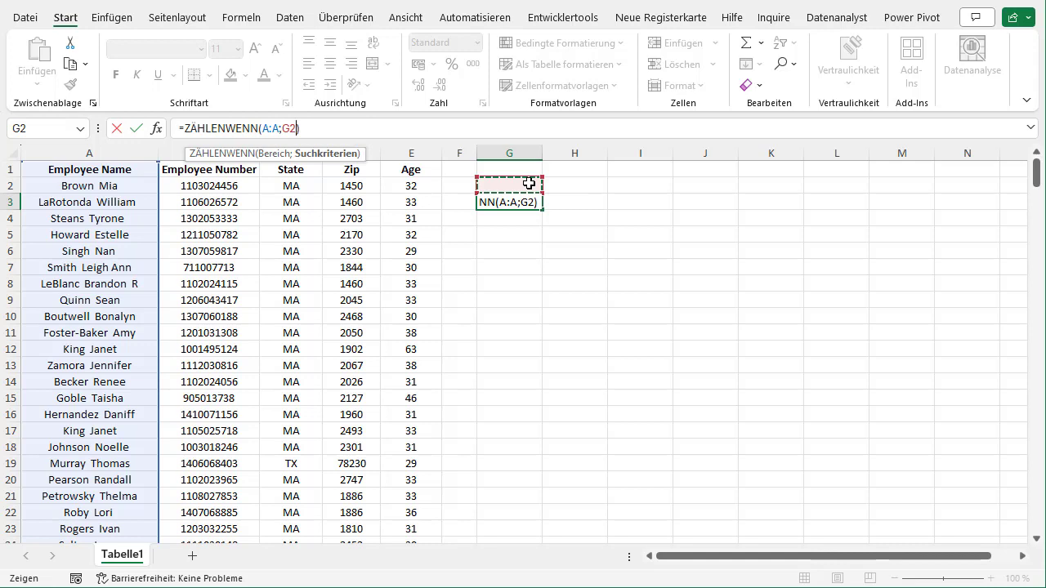
key(Return)
key(Up)
key(Up)
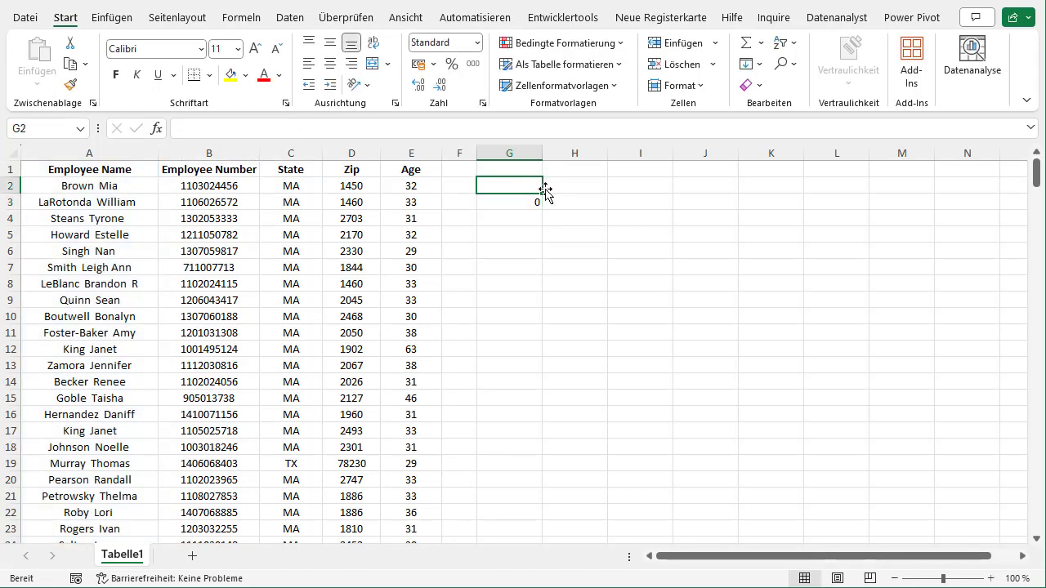
Copy the employee name from cell A6.
double_click(110, 253)
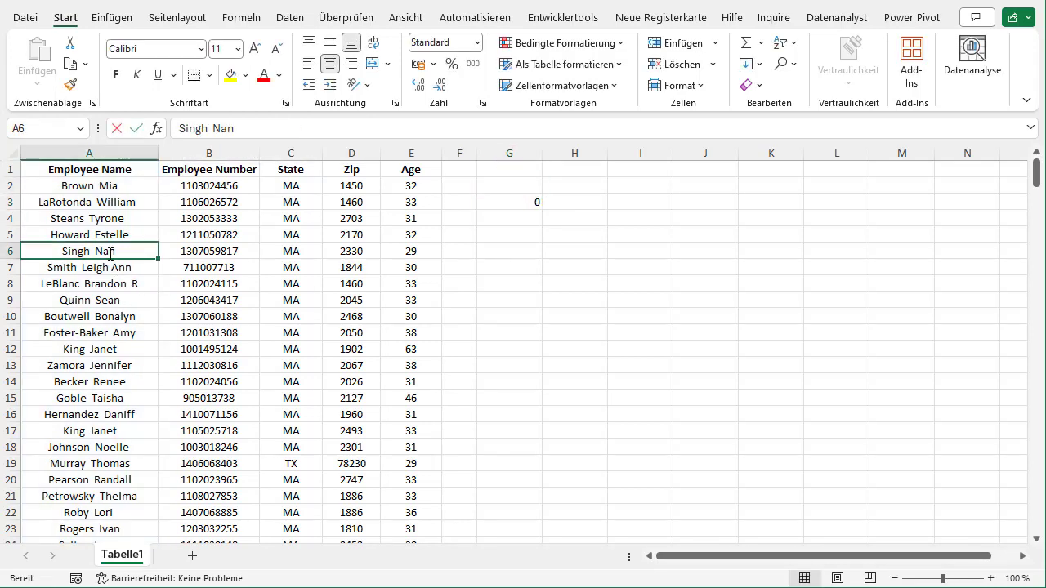
key(shift+Home)
key(ctrl+c)
Paste the copied employee name into G2, making the count in G3 1.
click(507, 216)
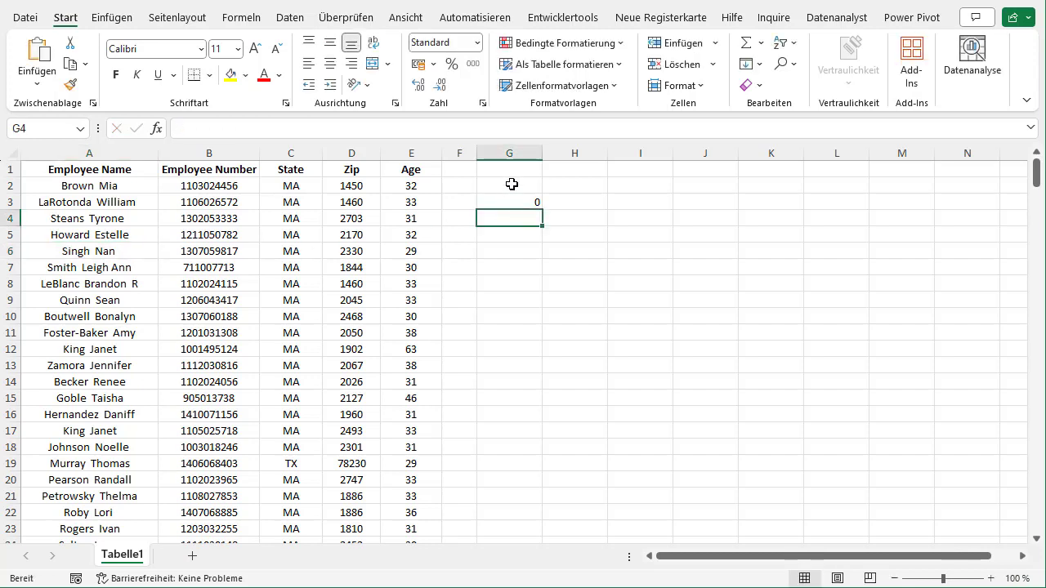
double_click(511, 184)
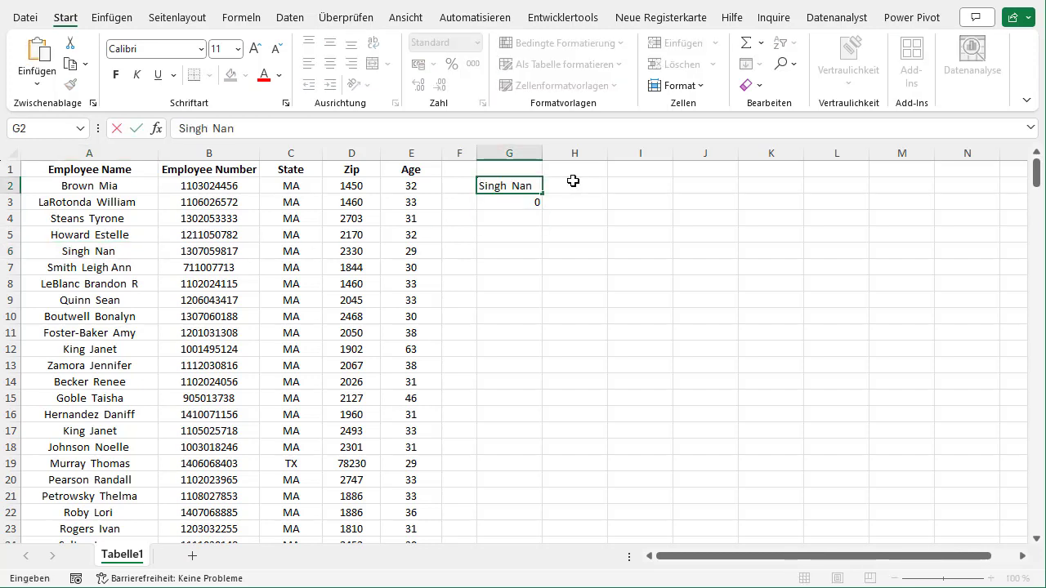
key(Return)
key(Up)
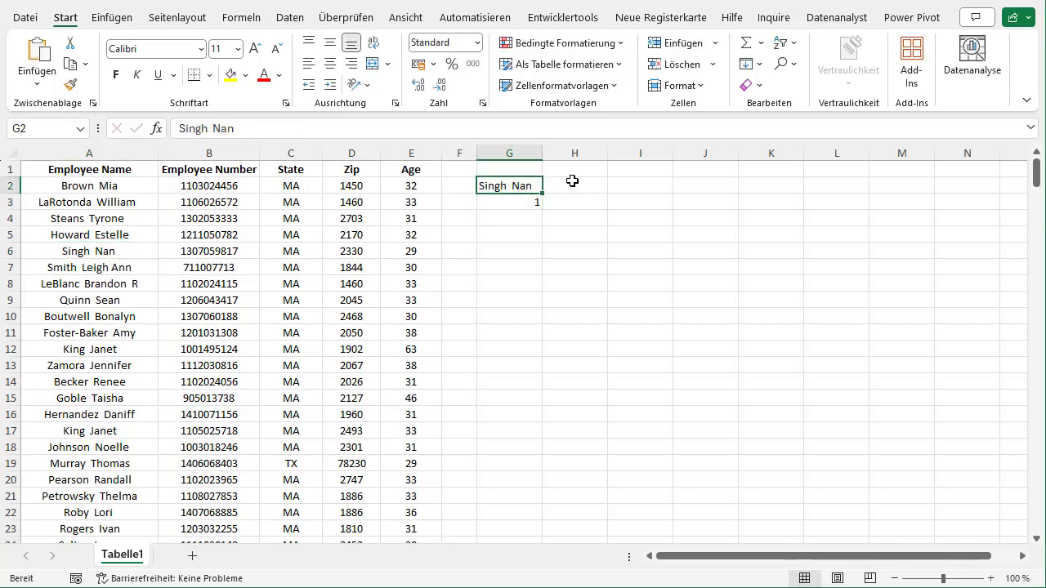
Delete the G3 count formula, then restore it with undo.
click(516, 202)
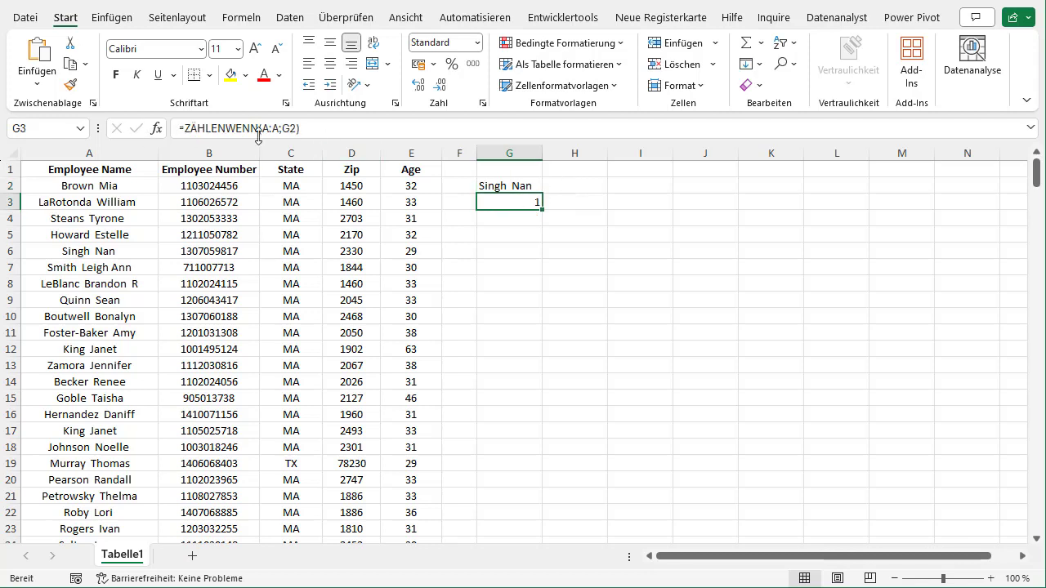
click(527, 189)
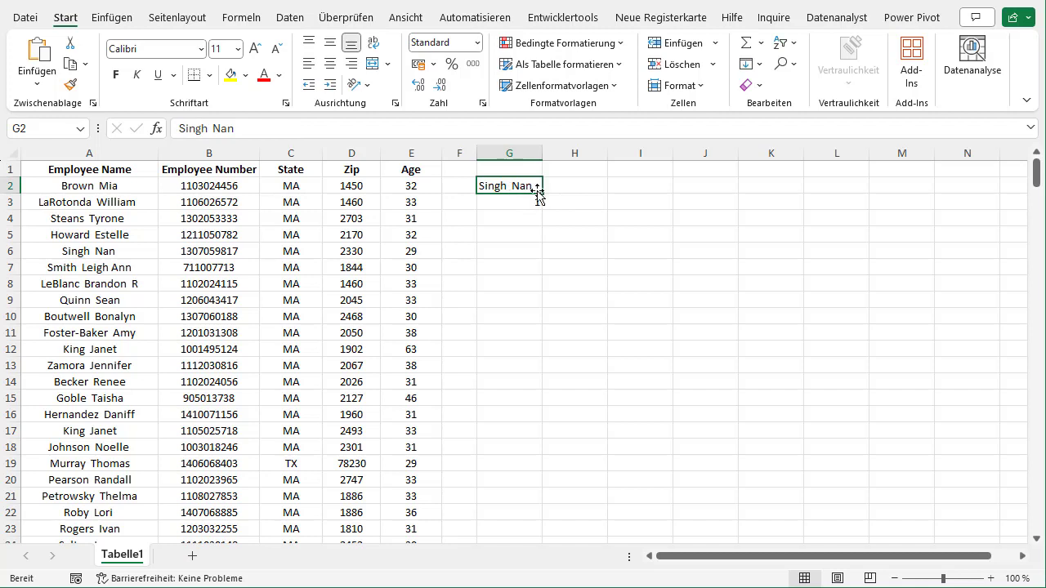
click(535, 199)
key(Delete)
key(Up)
key(ctrl+z)
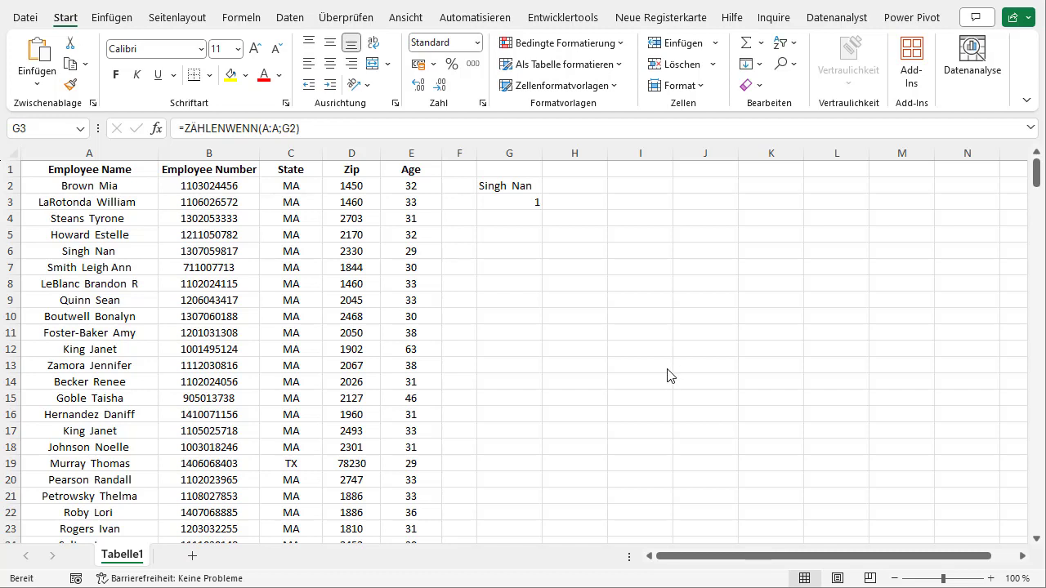
click(512, 201)
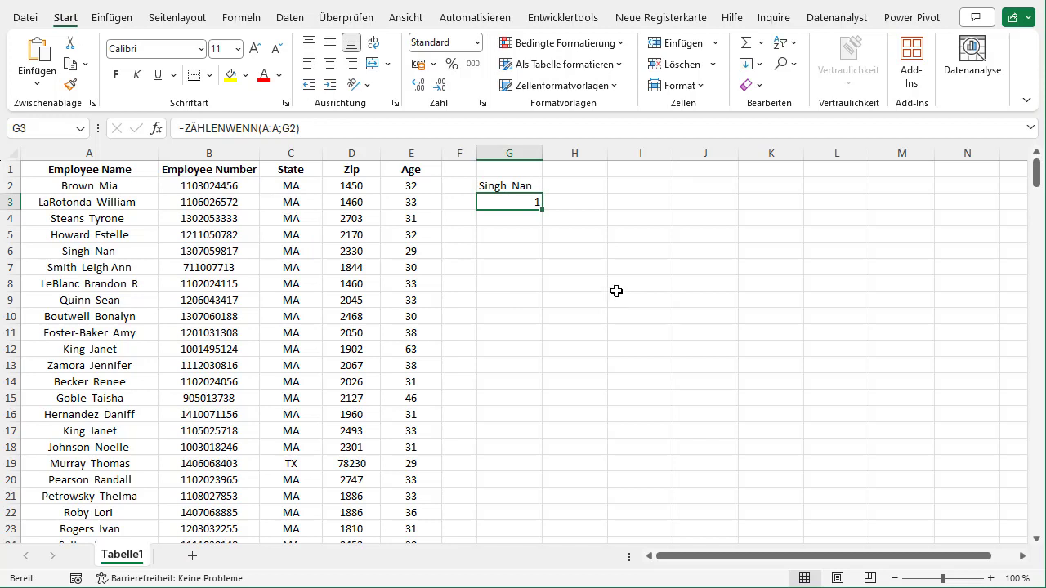
click(509, 187)
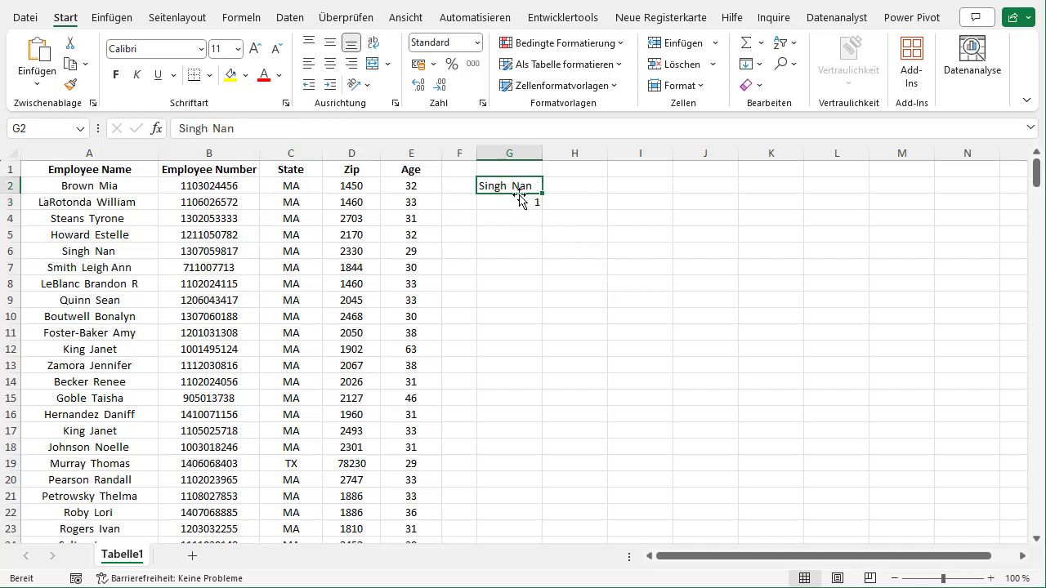
click(122, 268)
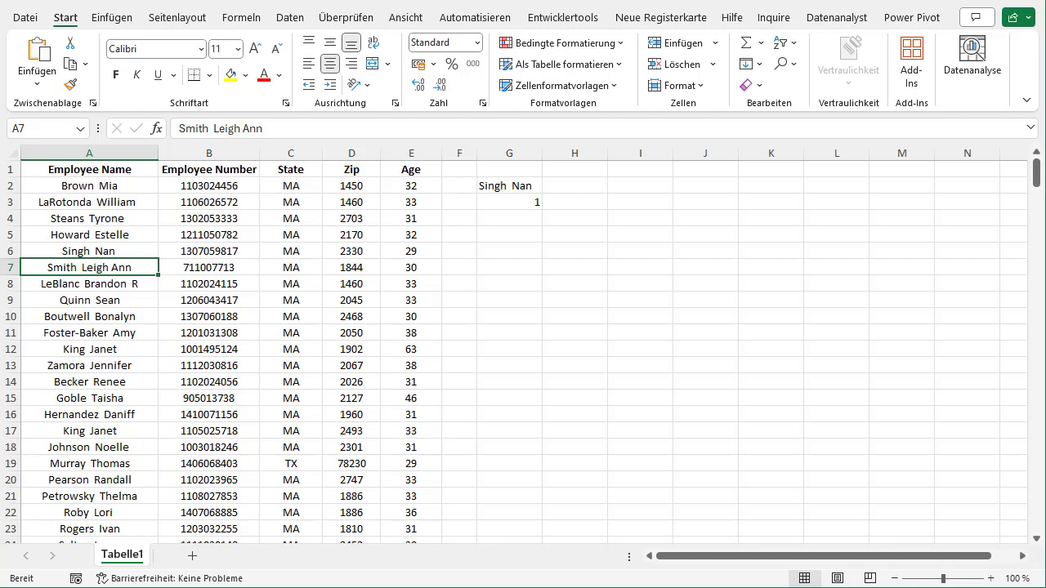
click(538, 183)
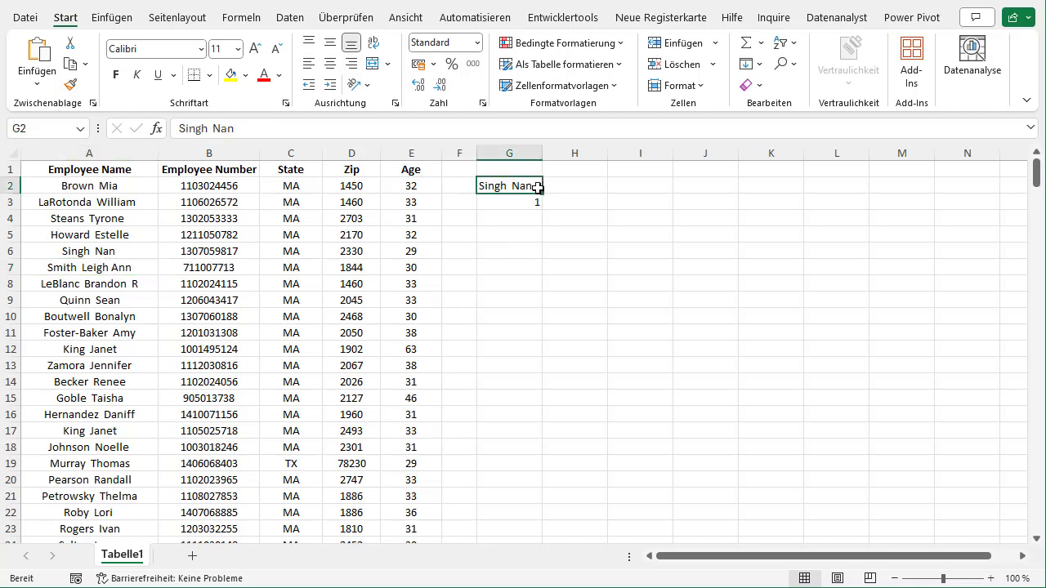
double_click(536, 186)
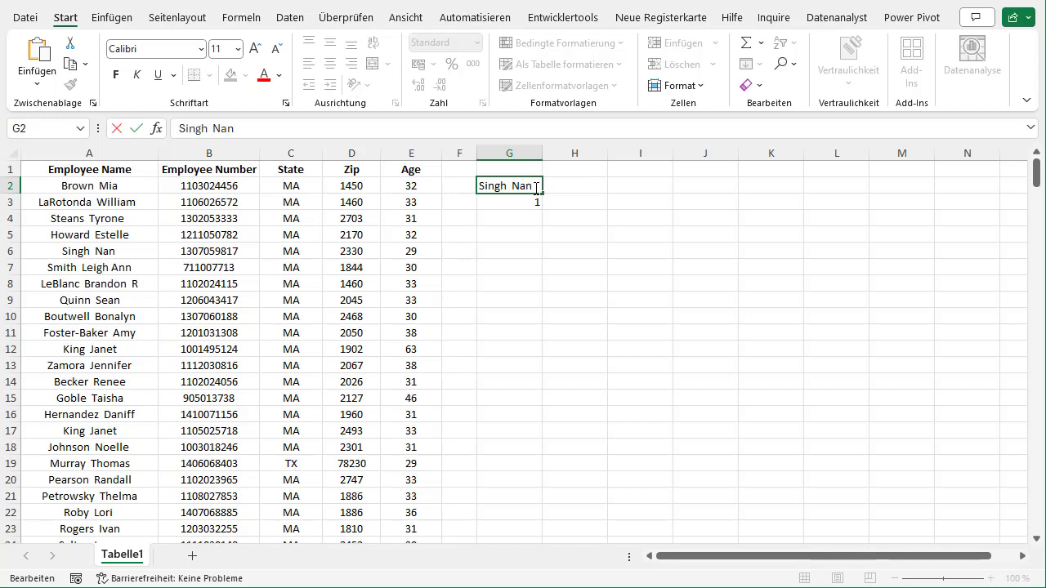
Confirm G2's name with the extra space and compare it with G3's count of 0.
key(Return)
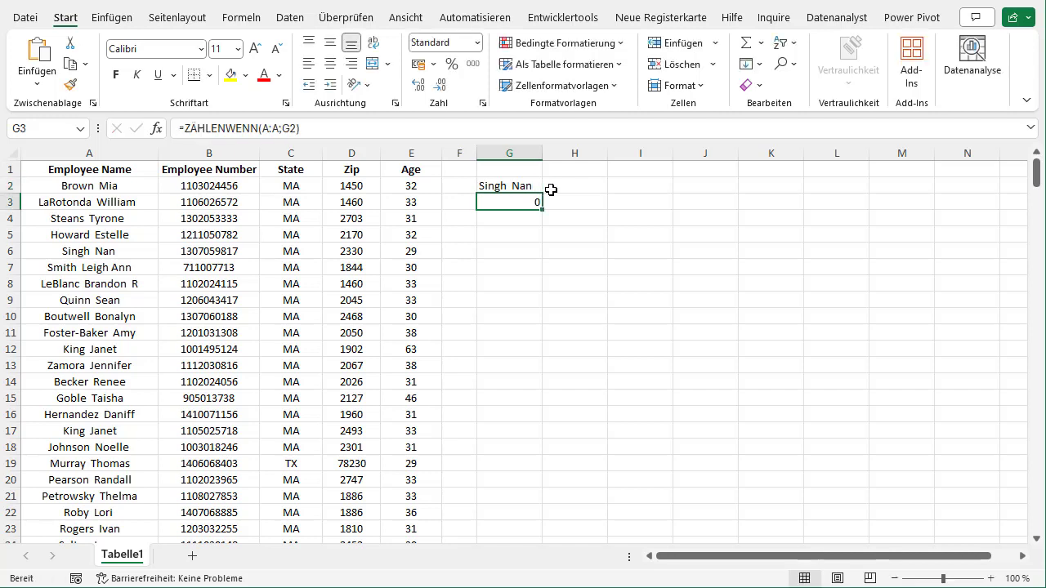
click(533, 188)
click(536, 206)
click(534, 186)
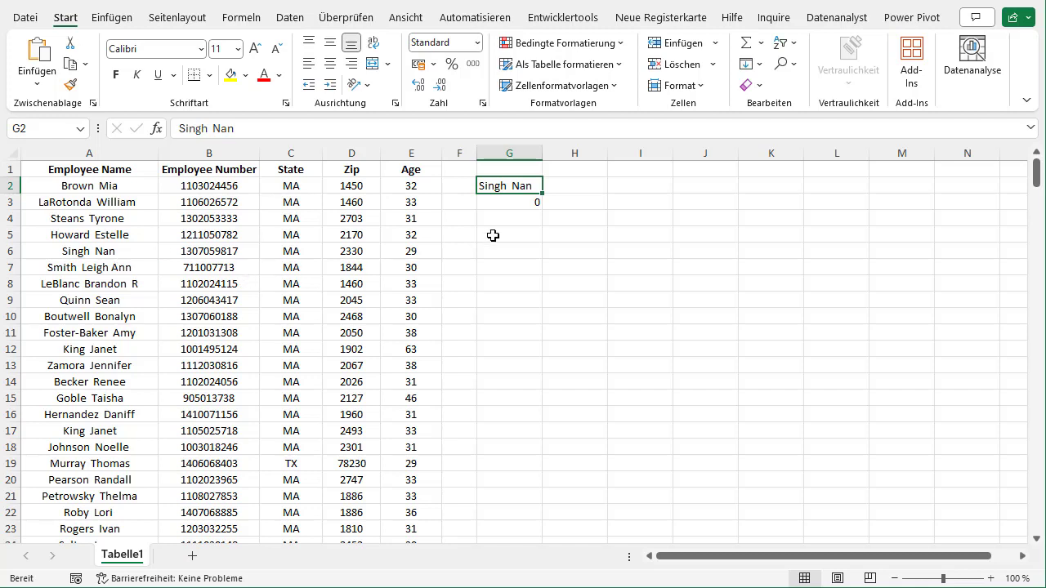
Shorten G2 to the surname plus first initial followed by *, so G3 counts 1.
click(245, 129)
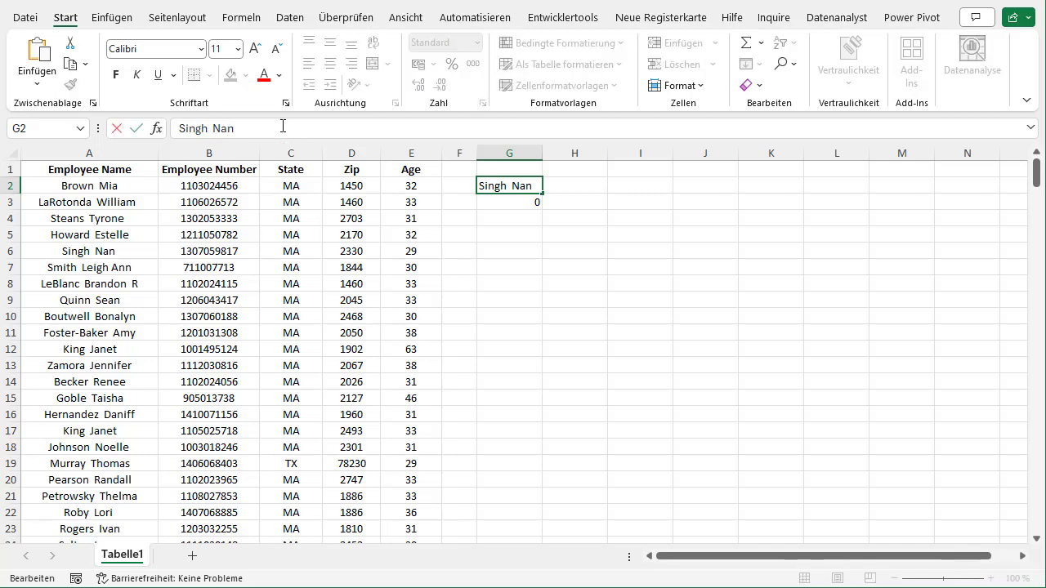
key(BackSpace)
key(BackSpace)
text(*)
key(Return)
key(Up)
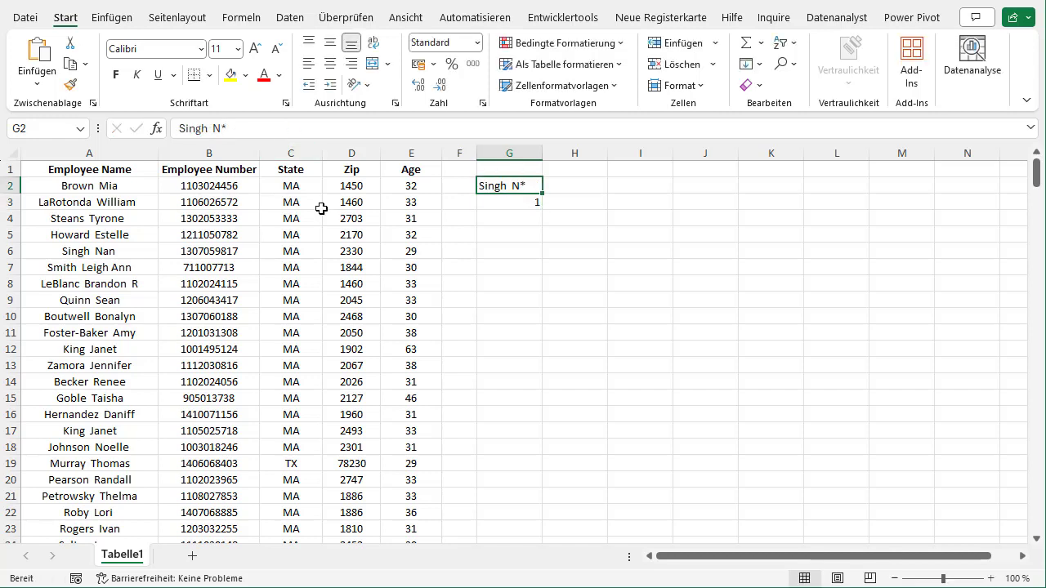
click(510, 205)
click(525, 185)
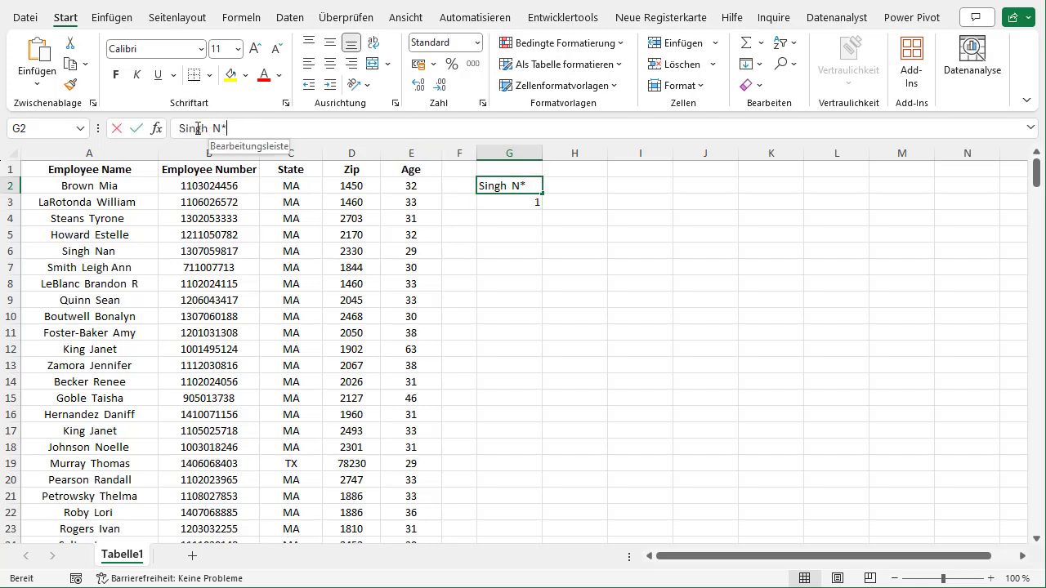
Copy the partial name from G2 and find its match in column A with Find.
drag(222, 128, 178, 128)
key(ctrl+c)
key(Escape)
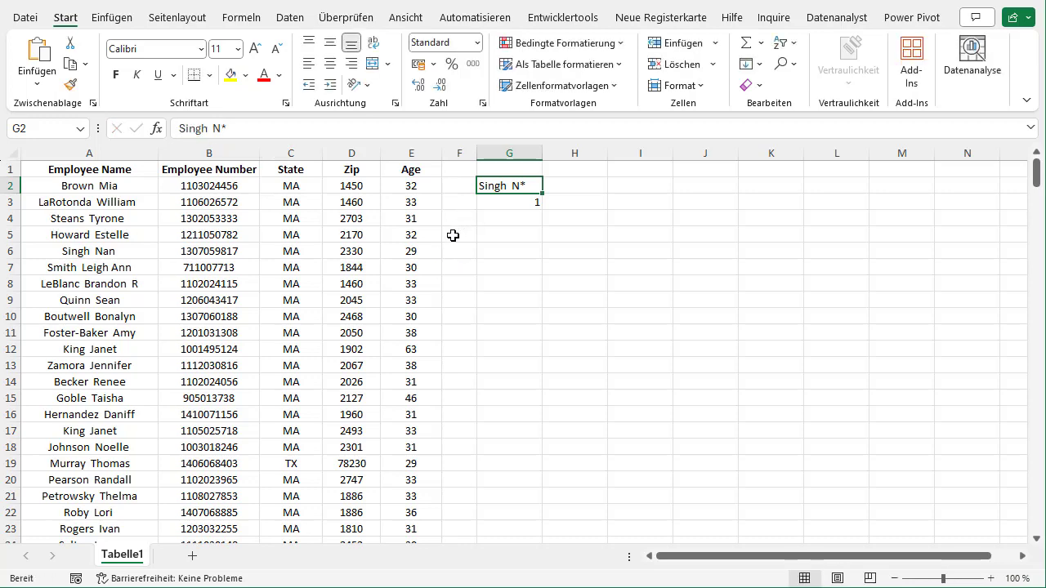
click(451, 234)
key(ctrl+f)
key(ctrl+v)
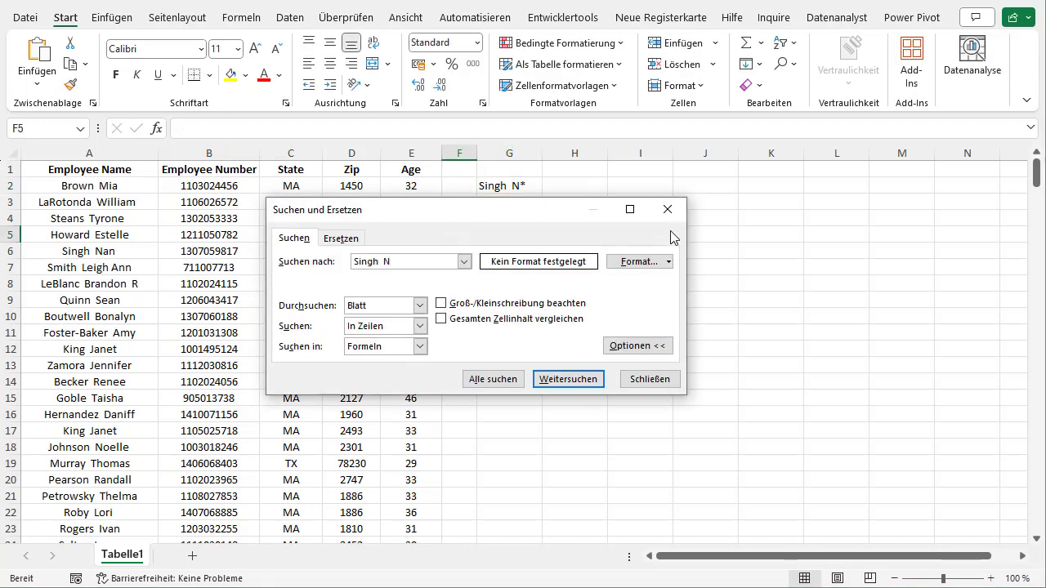
click(81, 153)
click(582, 384)
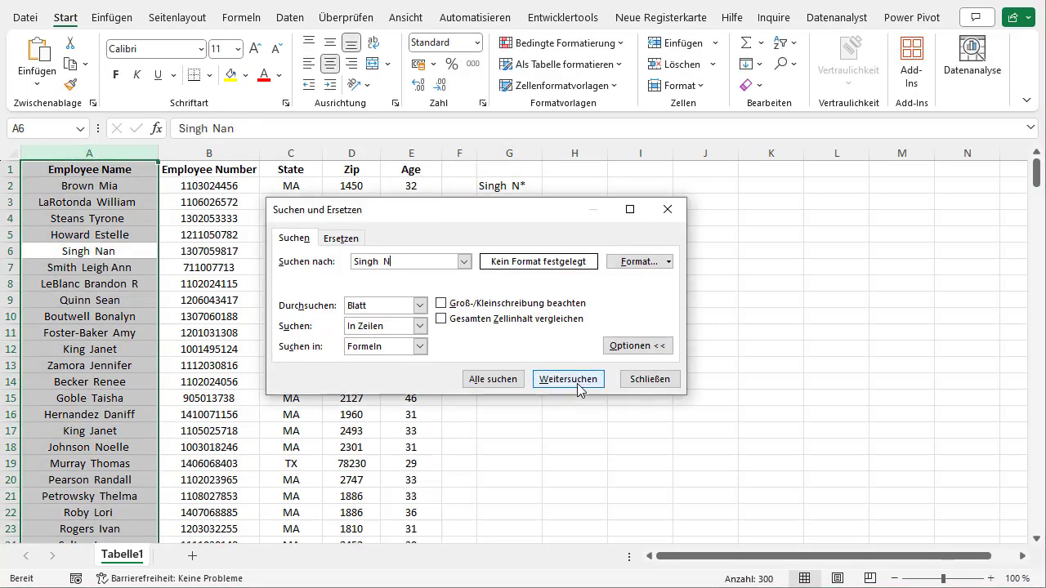
key(Escape)
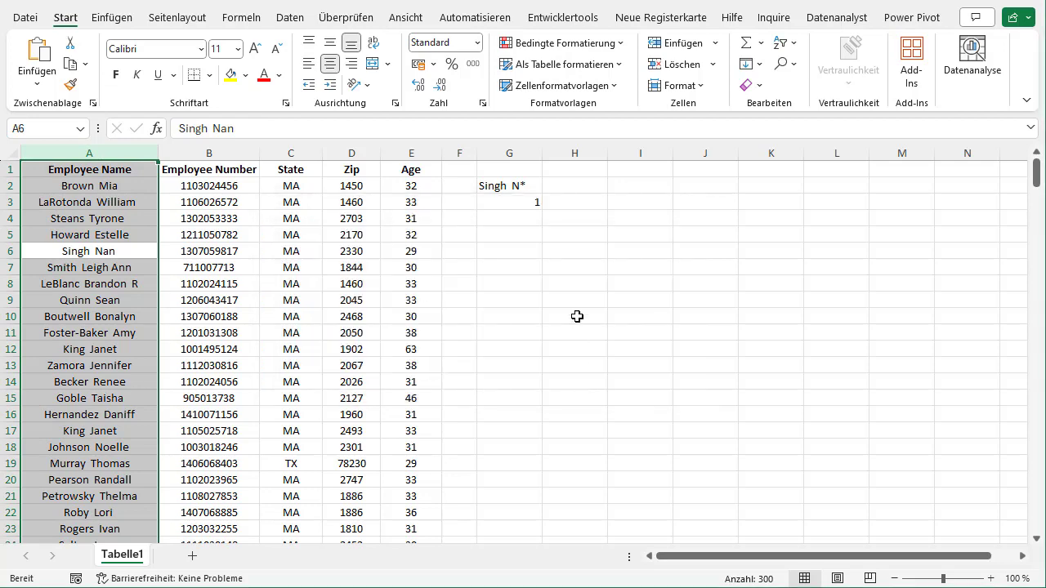
click(567, 304)
click(514, 187)
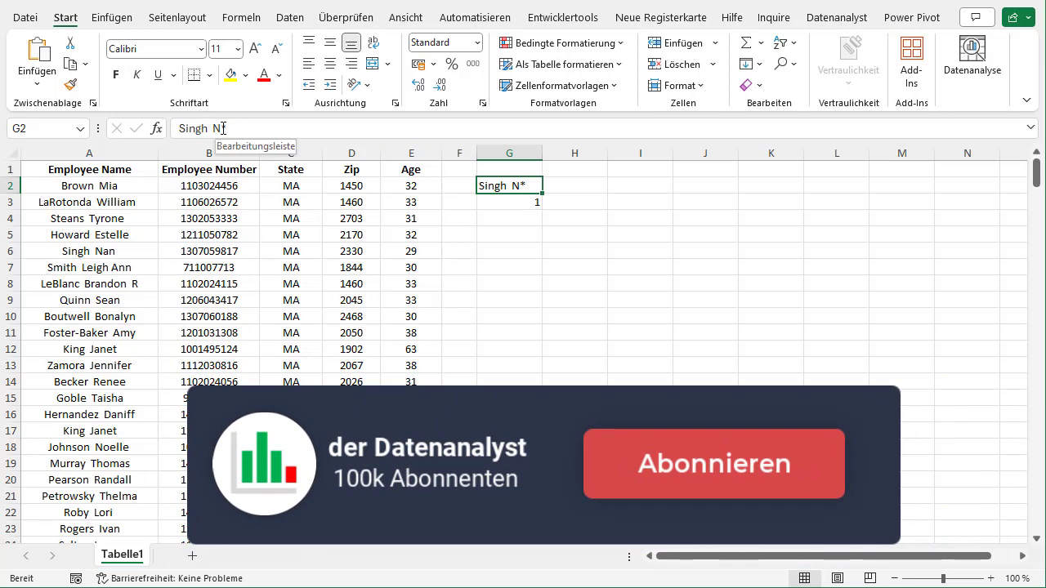
Try the wildcard search terms re* and then ia* in G2.
drag(218, 129, 174, 128)
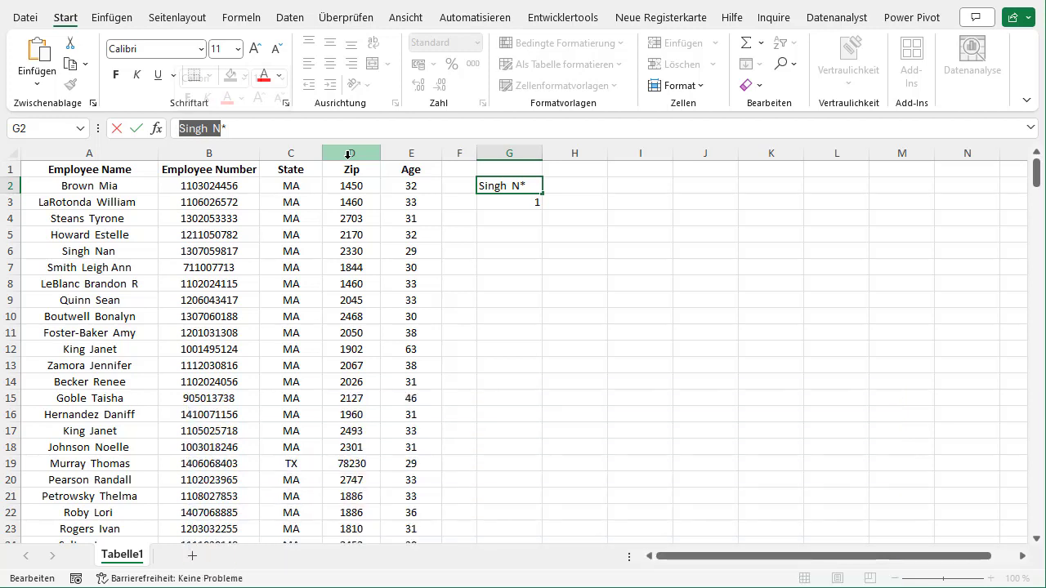
text(re*)
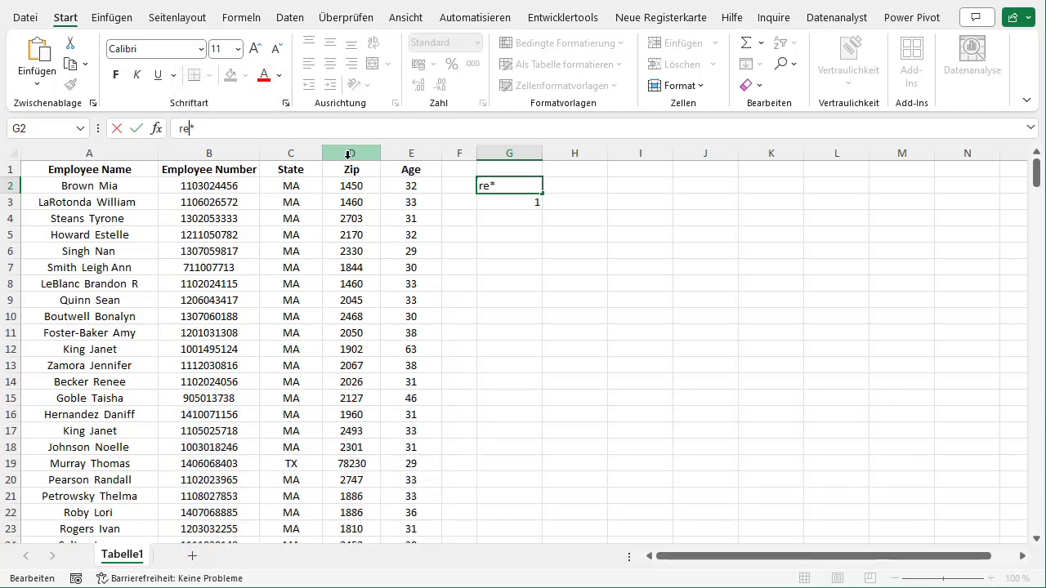
key(Return)
key(Up)
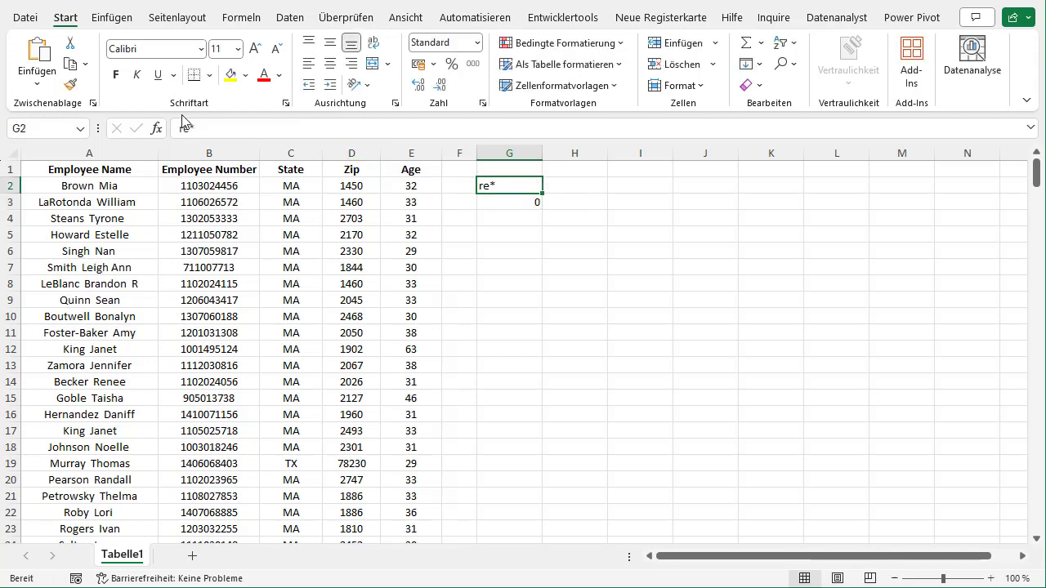
double_click(188, 128)
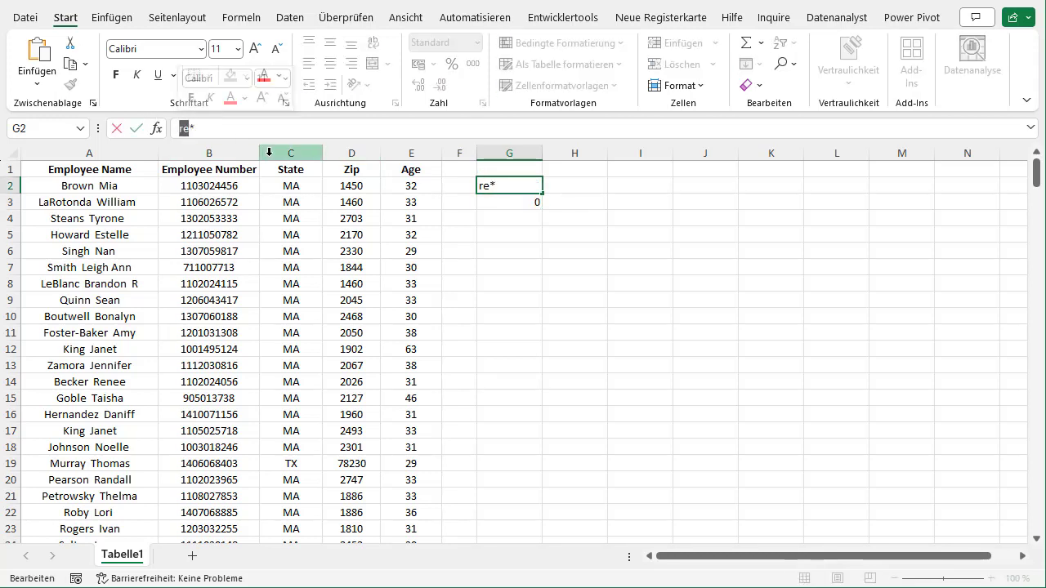
text(ia*)
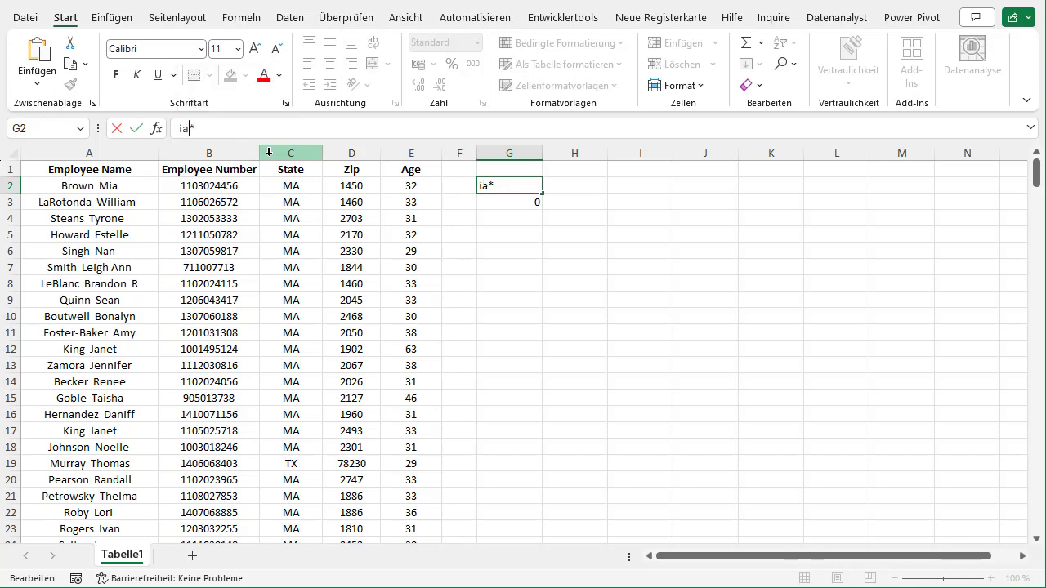
text(a)
key(Return)
key(Up)
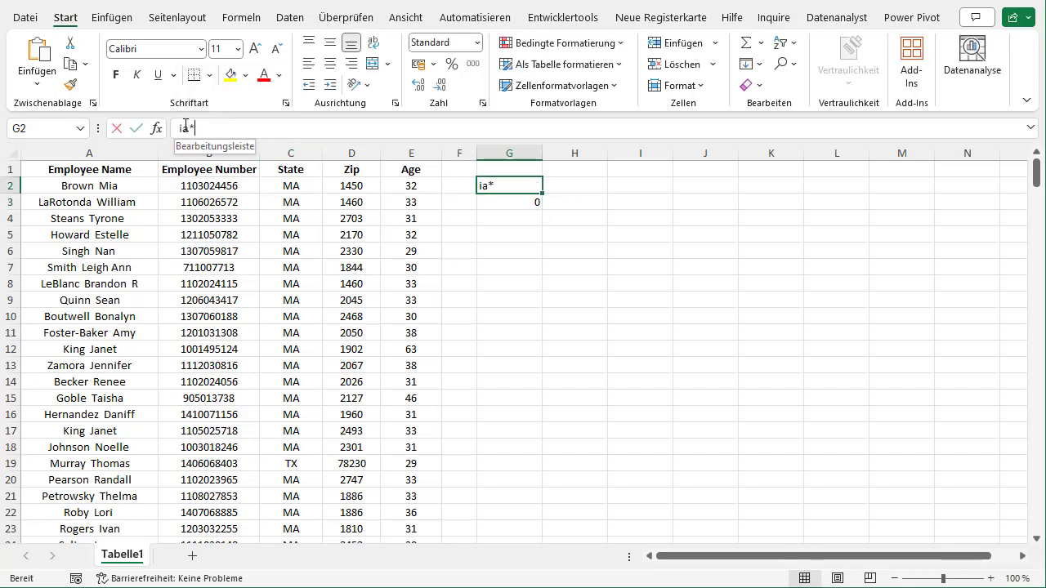
Prefix the term with Will to make G2 read Willia*.
click(227, 125)
text(Wi)
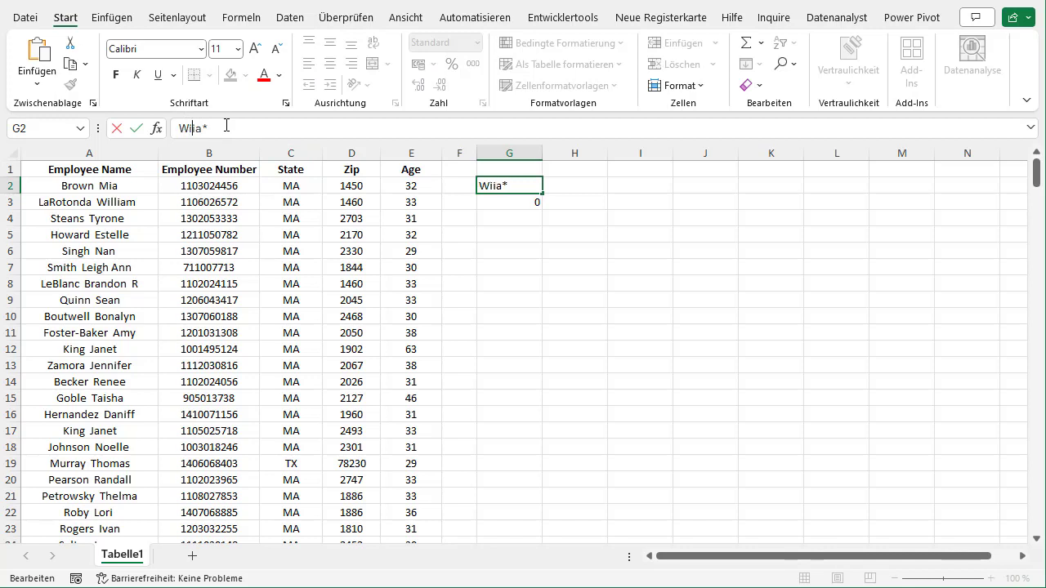
text(ll)
key(Return)
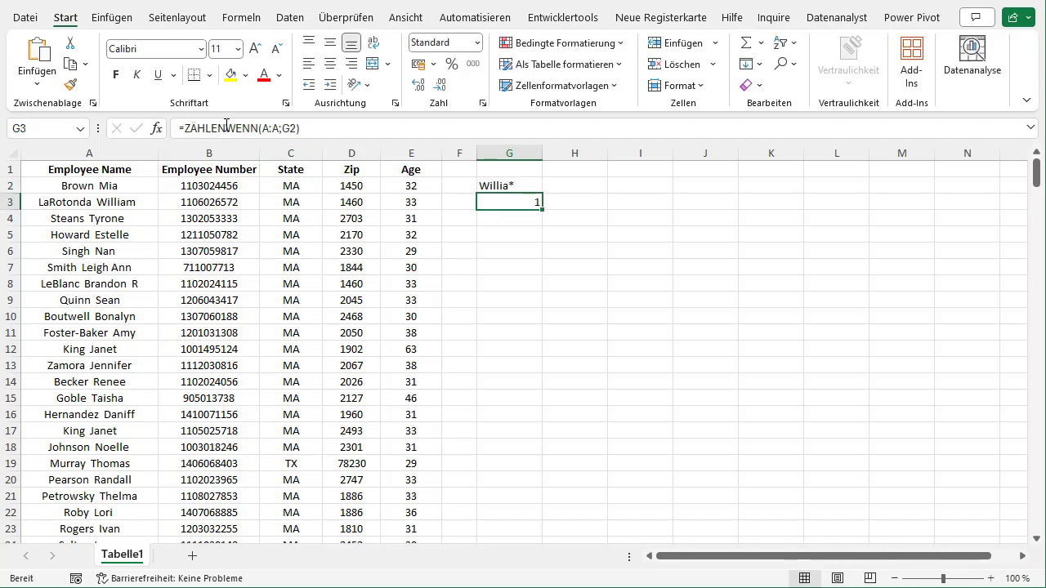
key(Up)
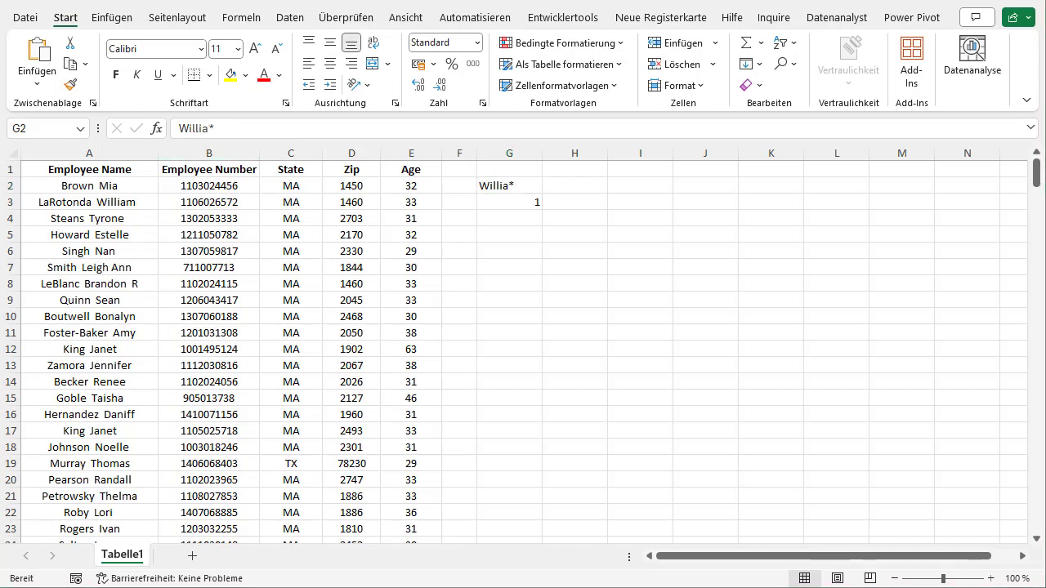
click(509, 186)
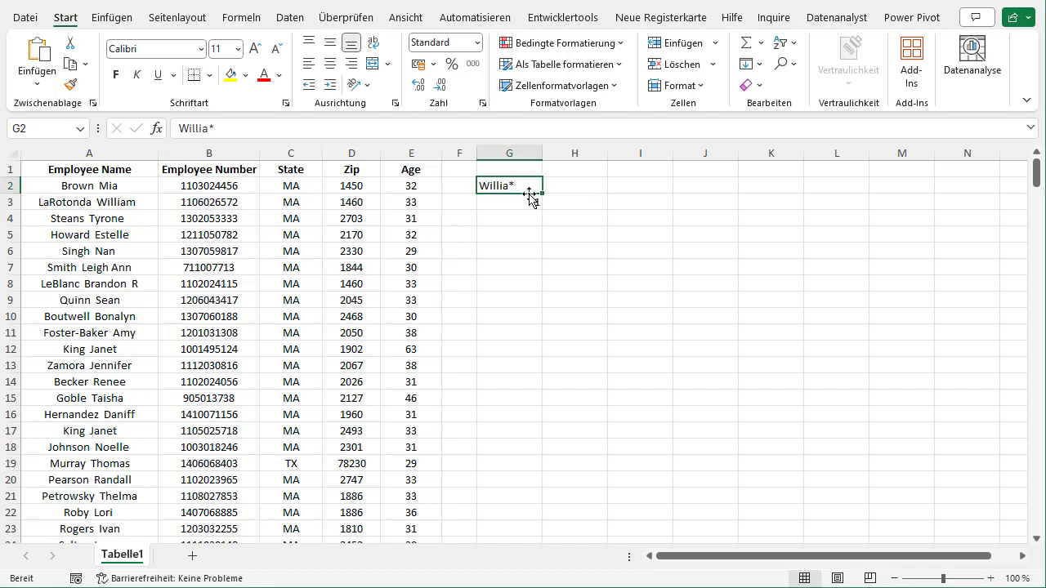
Change G2 to *ia by adding a leading asterisk and removing Will.
click(184, 129)
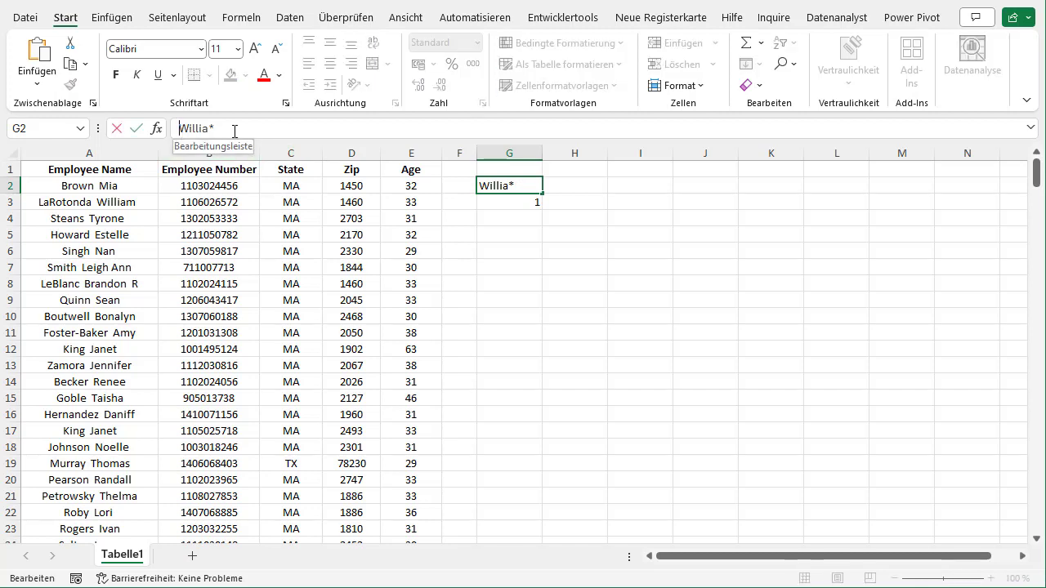
text(*)
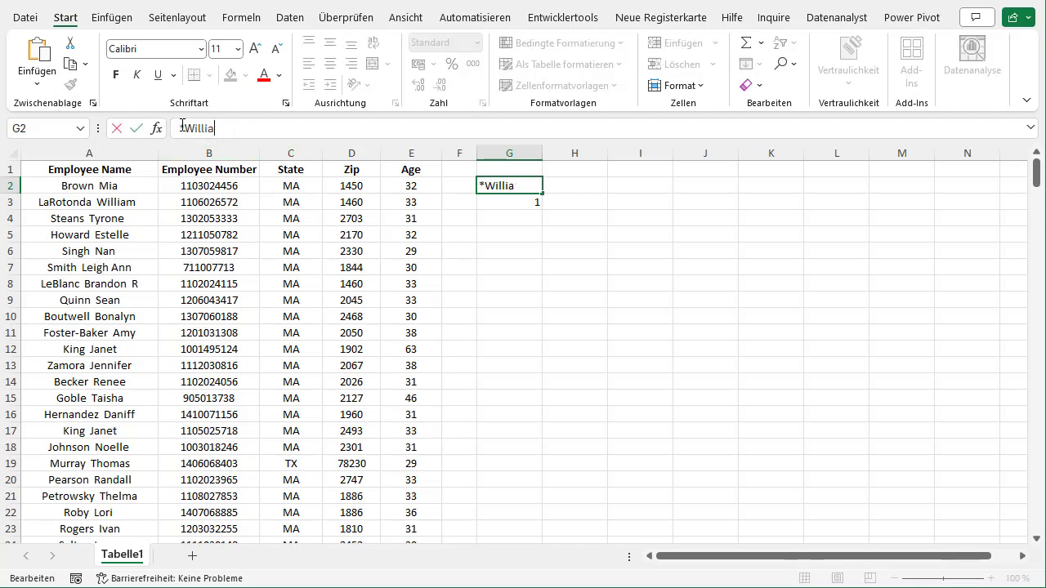
drag(185, 129, 201, 129)
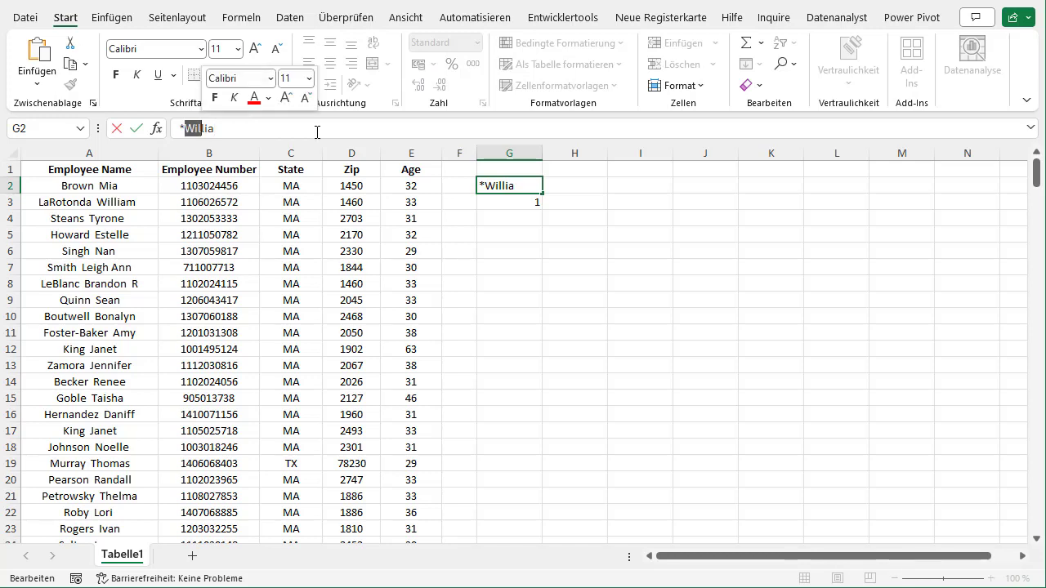
key(BackSpace)
key(Delete)
key(Return)
key(Up)
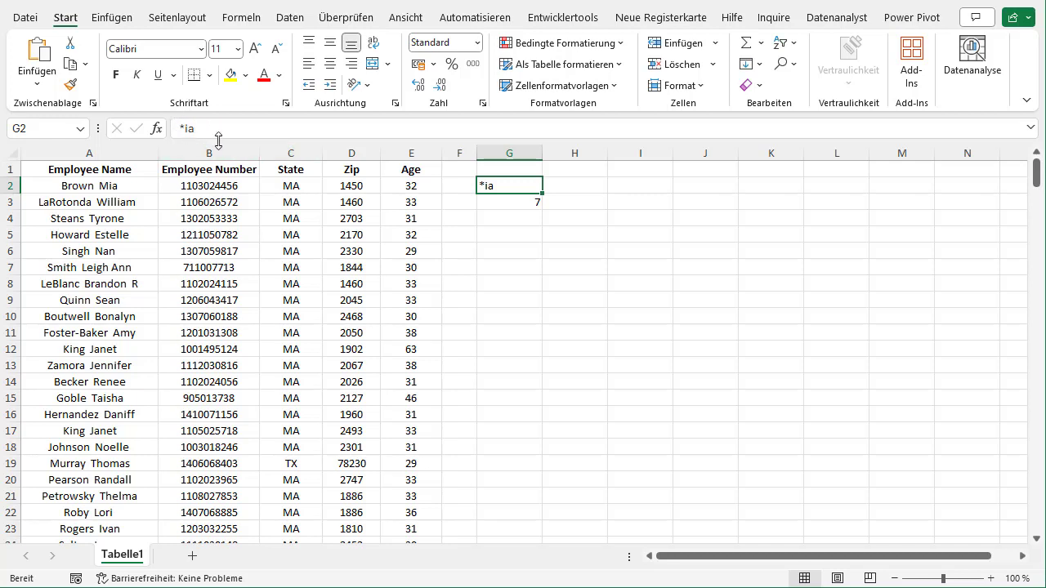
click(507, 205)
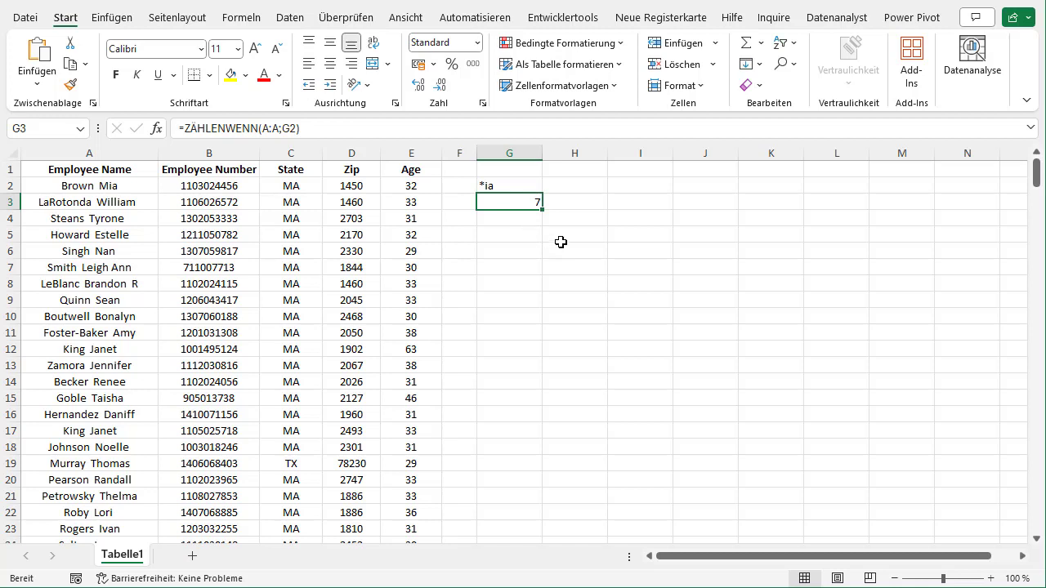
Append a trailing asterisk so G2 reads *ia*, counting 26 matches.
click(519, 183)
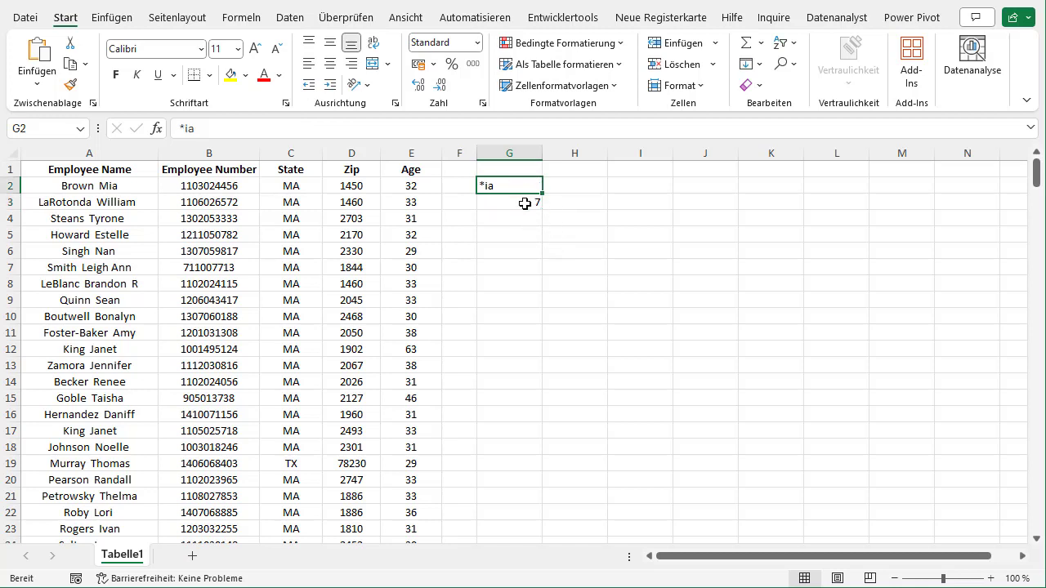
click(257, 128)
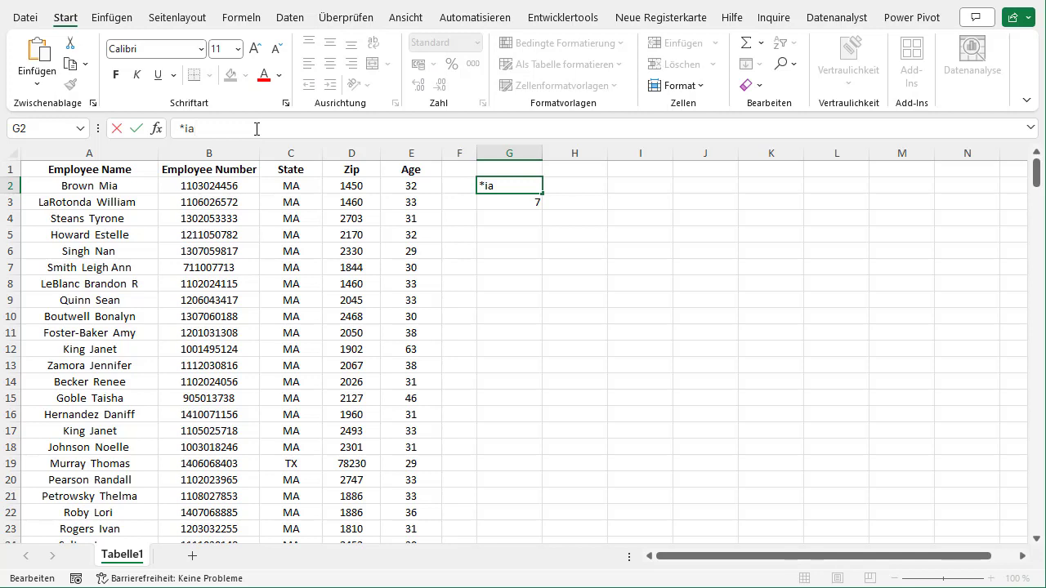
text(*)
key(Return)
key(Up)
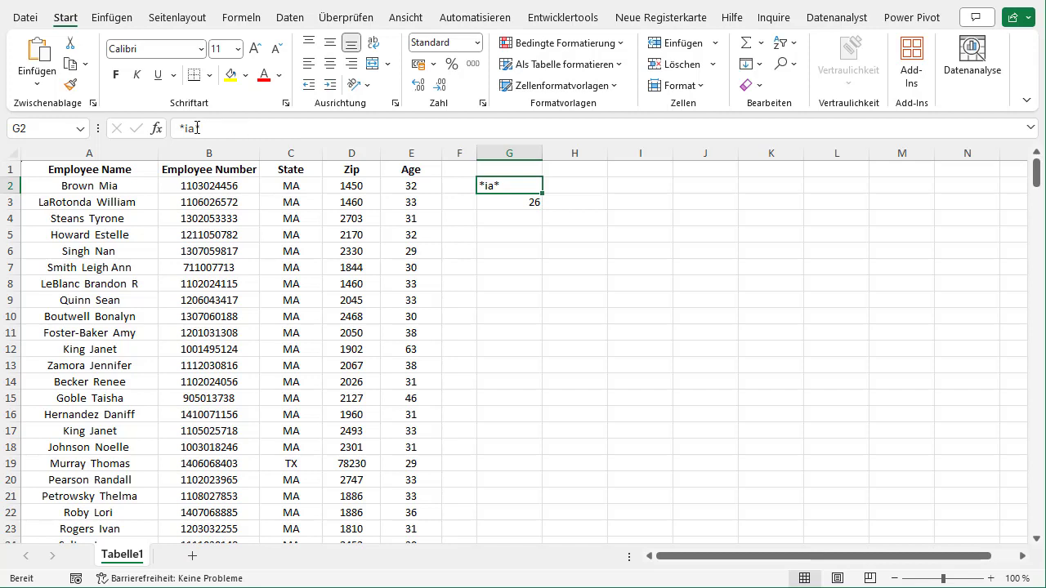
double_click(187, 128)
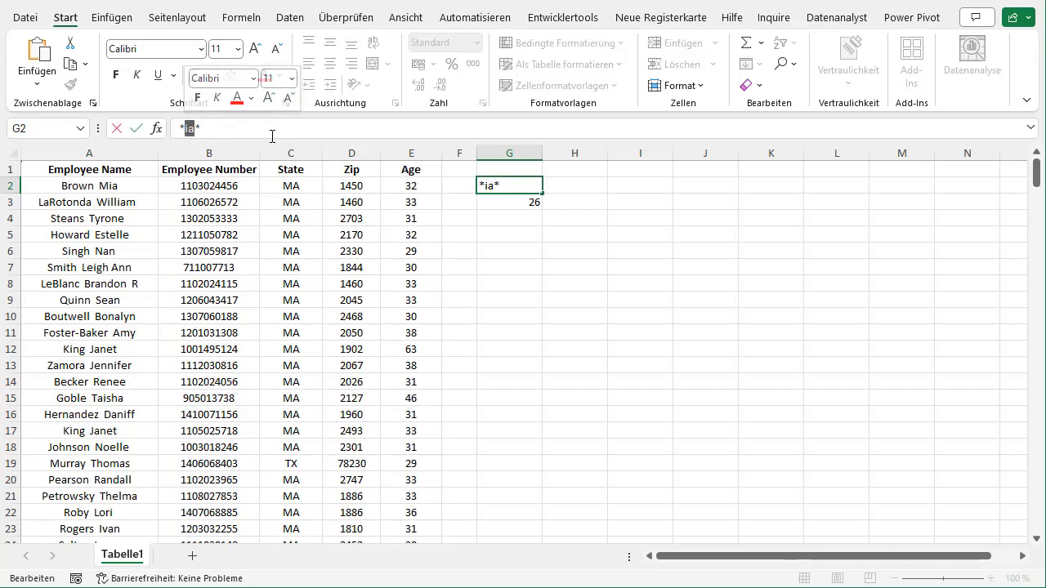
key(Return)
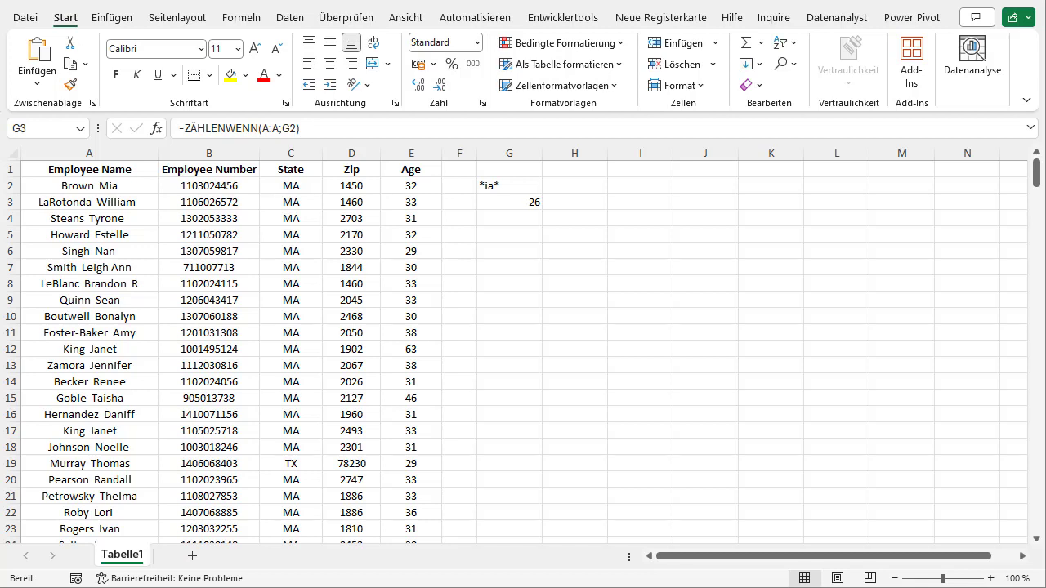
Delete the *ia* criterion so cell G2 is empty.
click(500, 184)
click(515, 198)
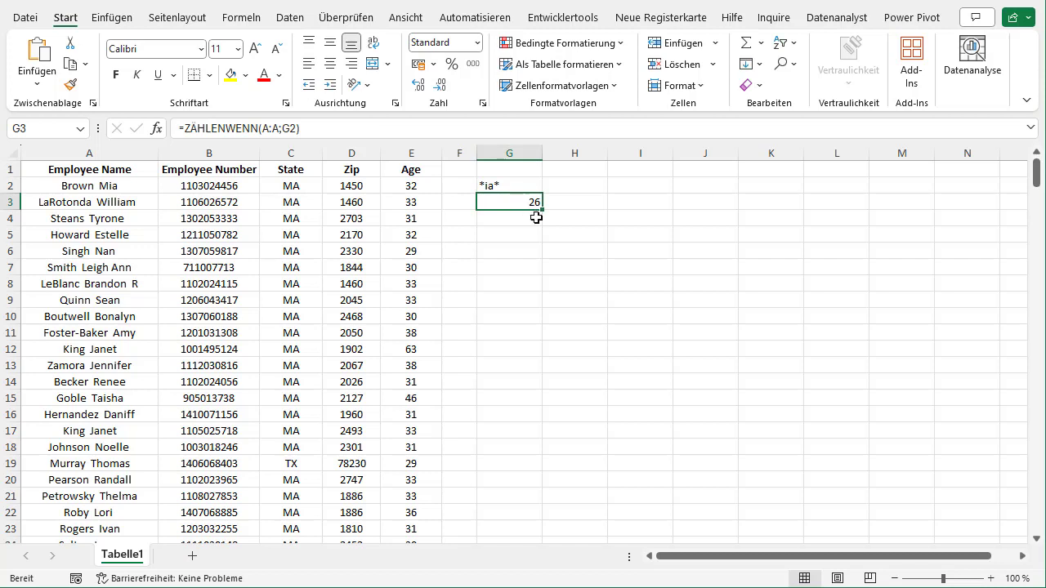
click(528, 187)
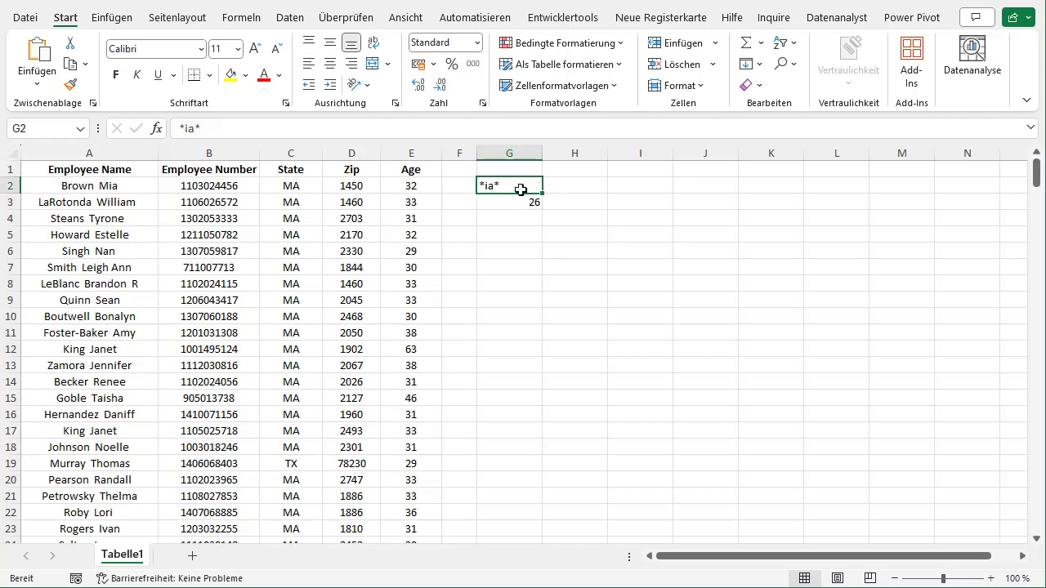
double_click(502, 183)
double_click(501, 184)
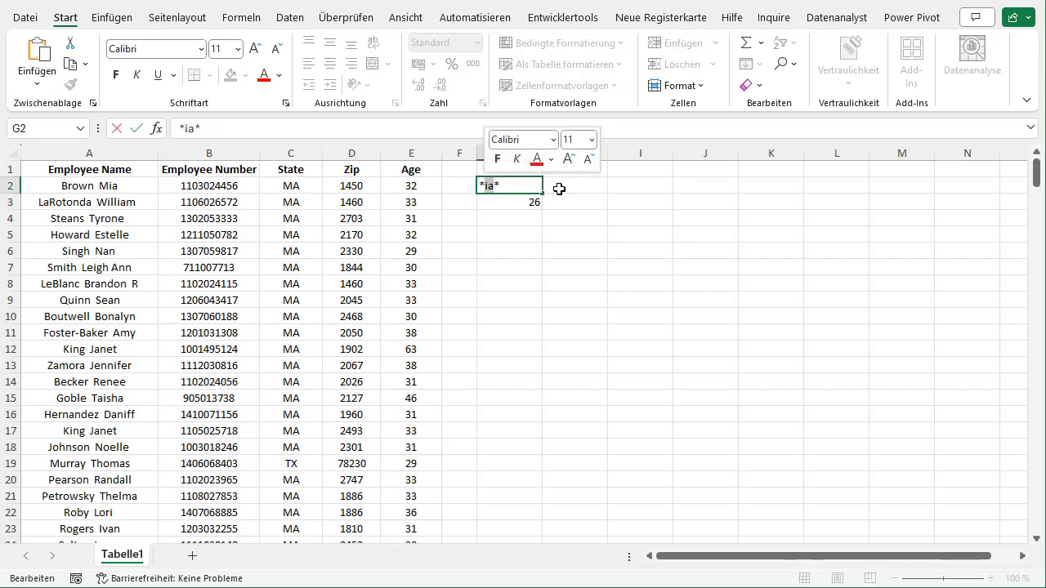
key(BackSpace)
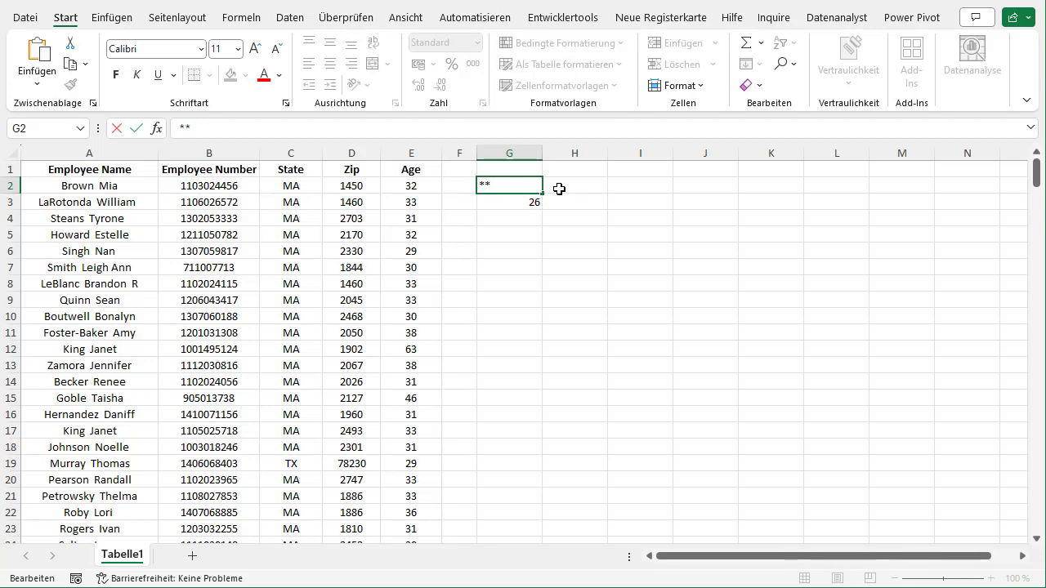
key(BackSpace)
key(Delete)
key(Return)
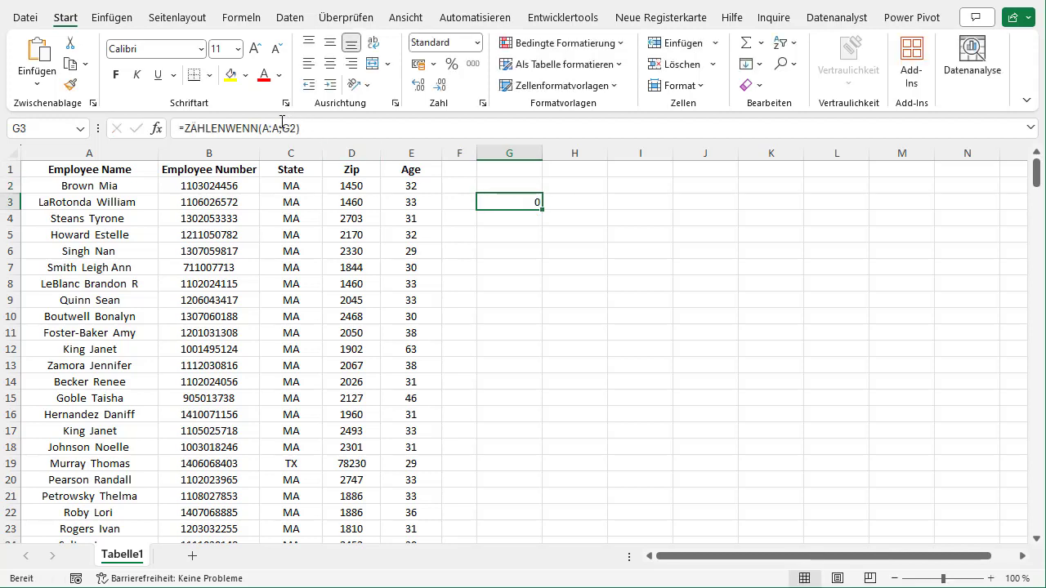
Rewrite G3 as =ZÄHLENWENN(A:A;"*"&G2&"*"), which now counts 300 entries.
click(281, 129)
text(")
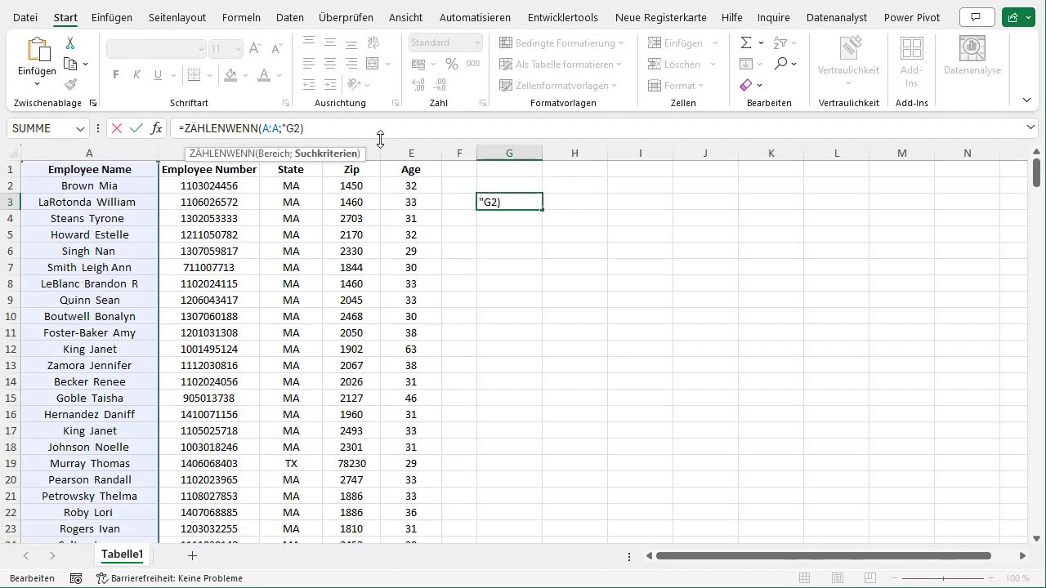
text(*)
text("&G2)
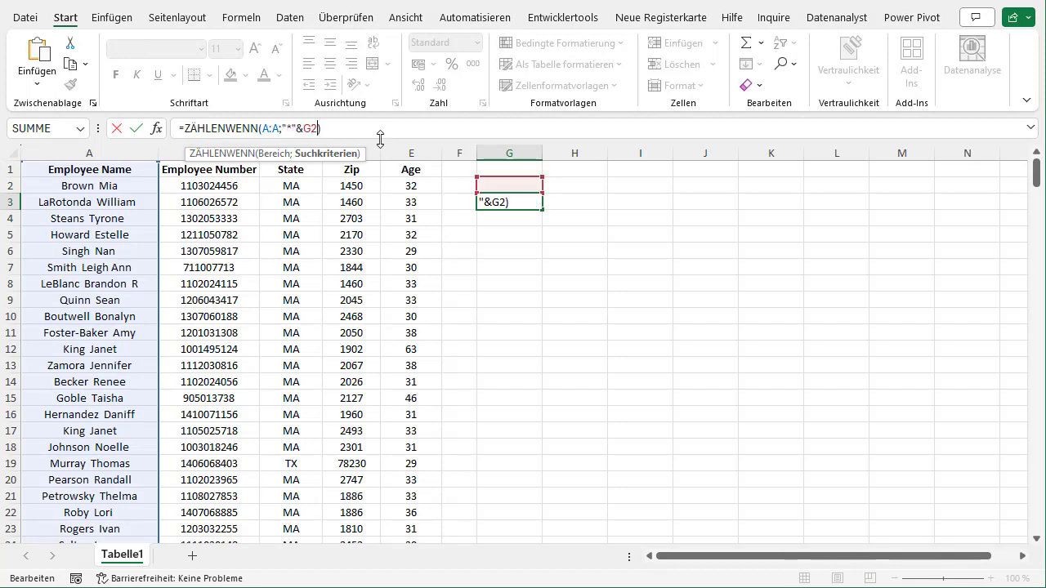
text(&")
text(*")
key(Return)
key(Up)
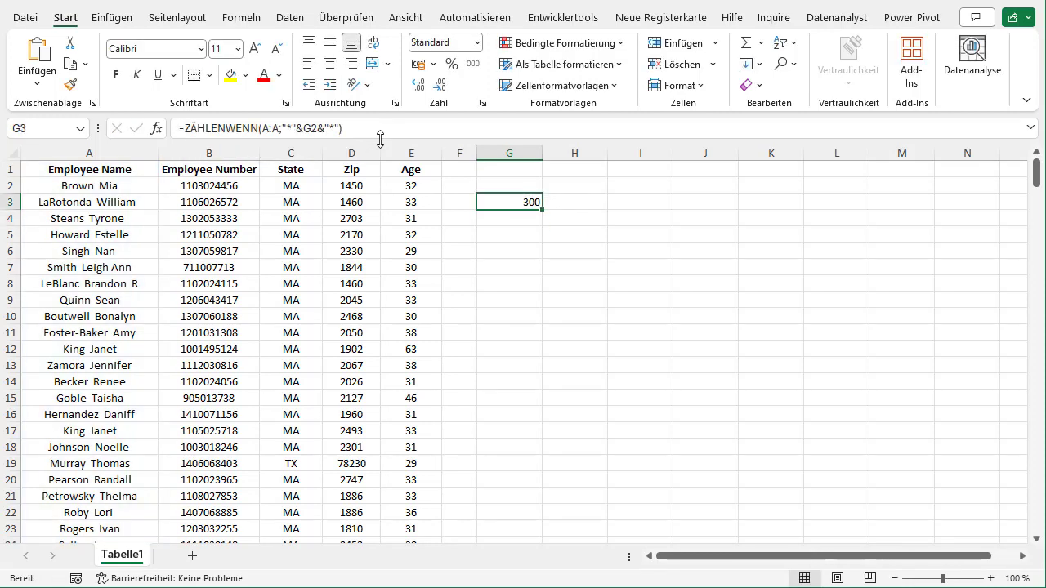
key(Up)
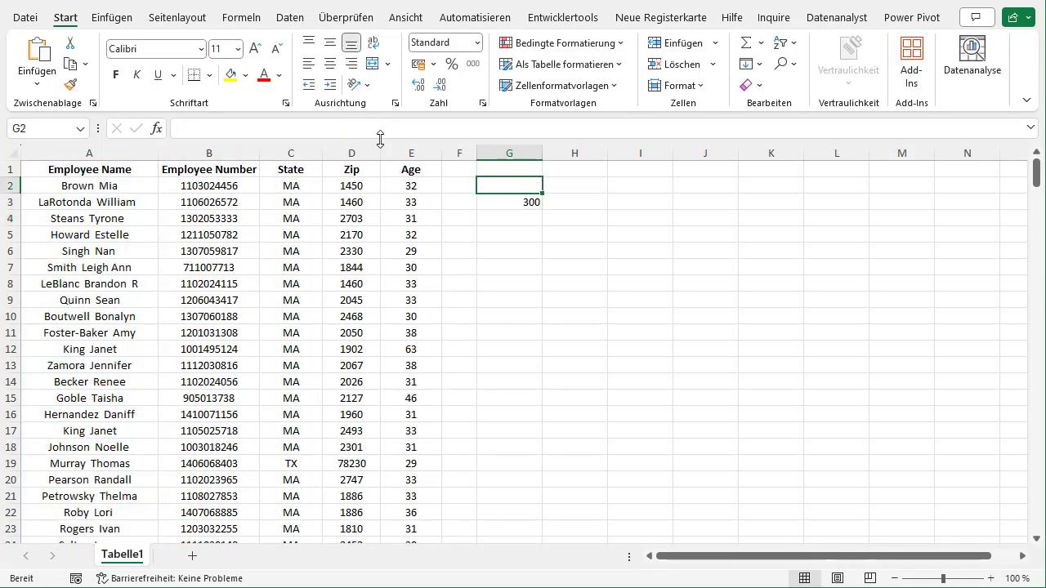
Enter 'mi' as the search term in G2 and confirm the G3 wildcard count shows 28.
text(mi)
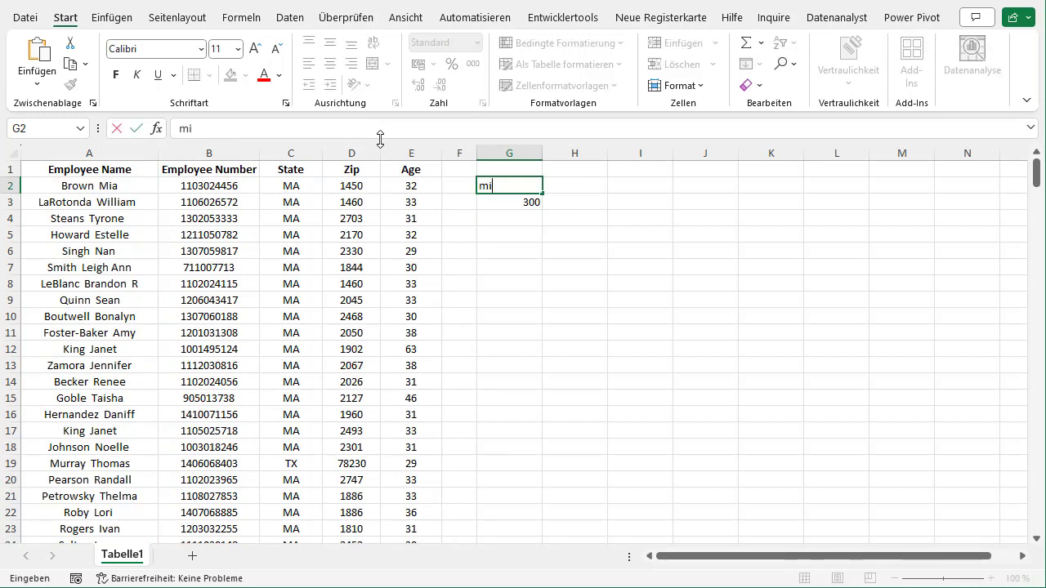
key(Return)
key(Up)
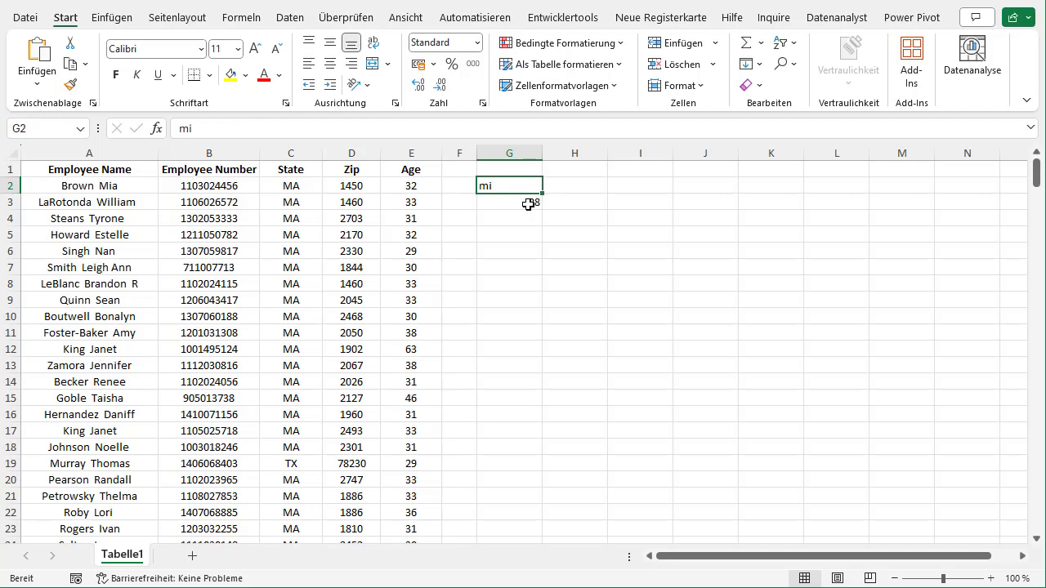
click(531, 202)
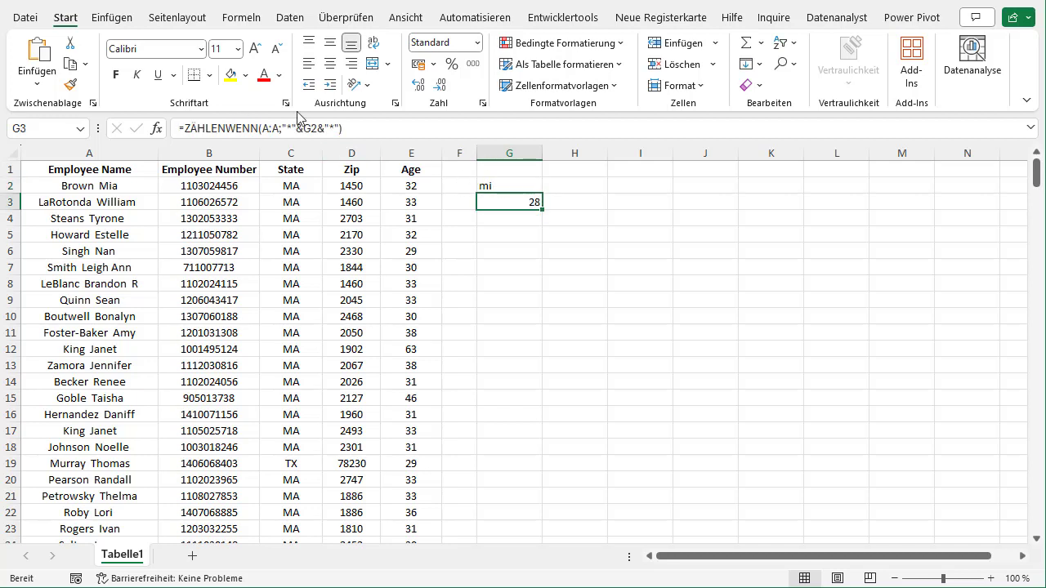
click(517, 182)
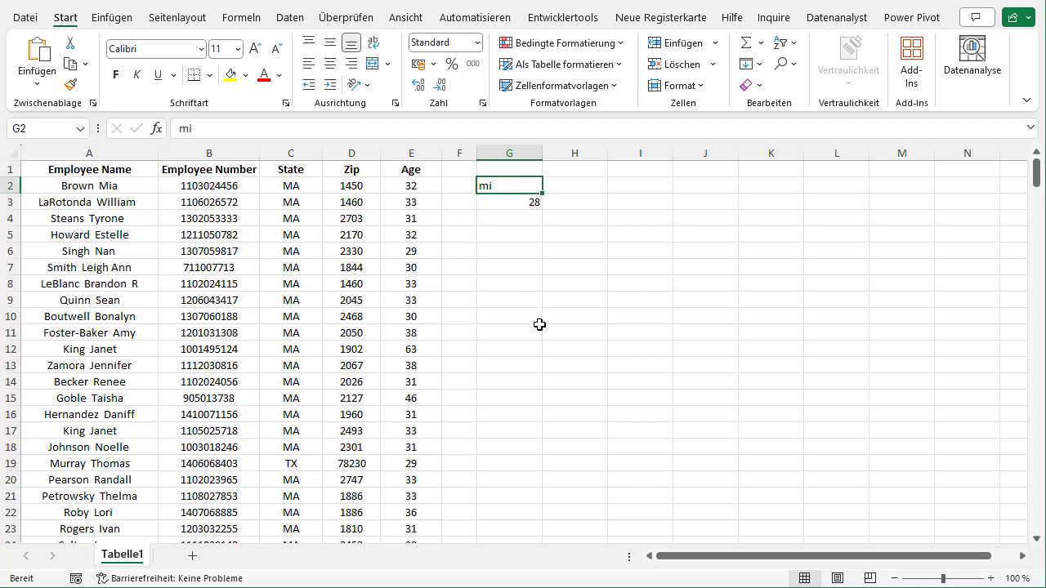